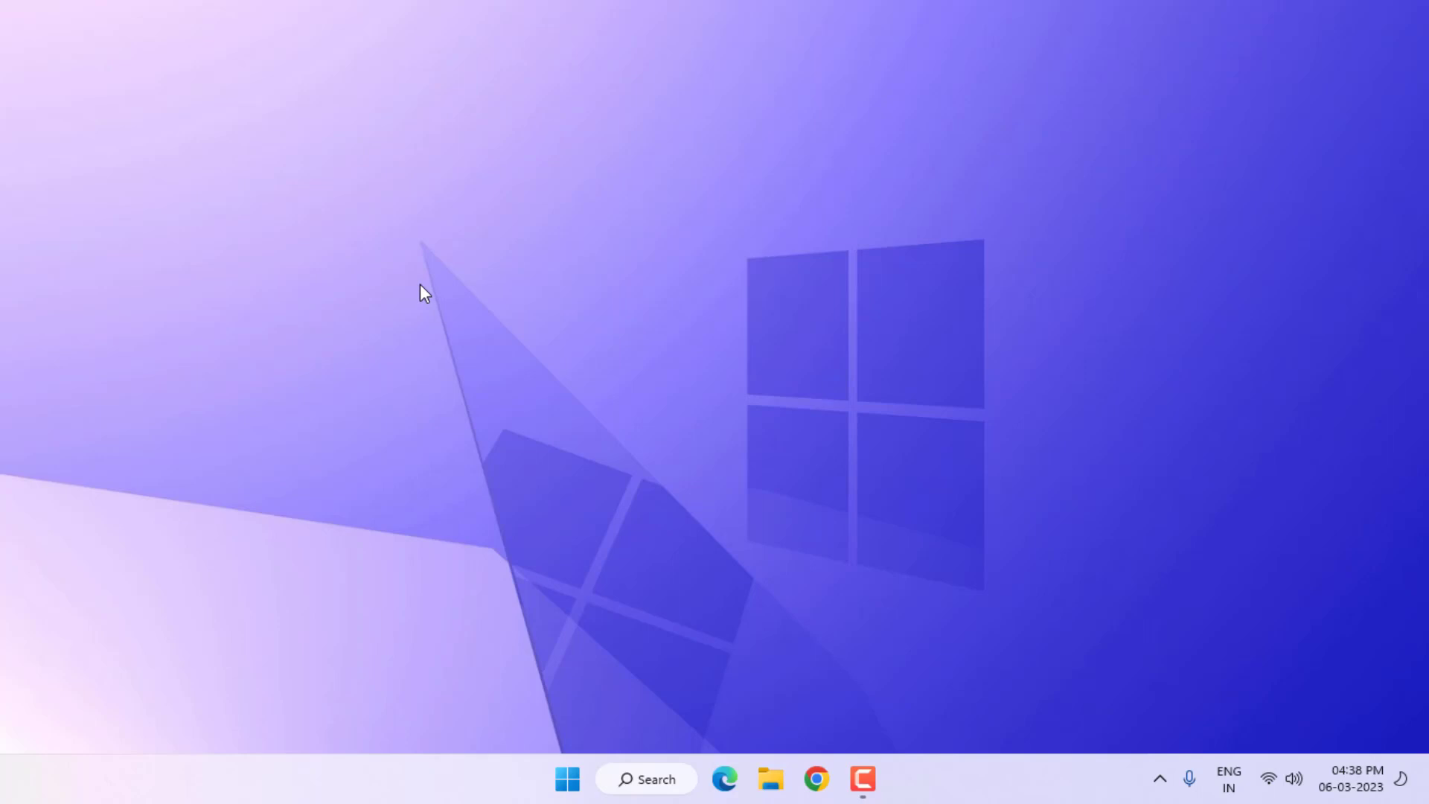
# - Open the folder C:\ProgramData\Microsoft\Windows in File Explorer
pyautogui.press('super+e')
pyautogui.click(86, 384)
pyautogui.click(73, 341)
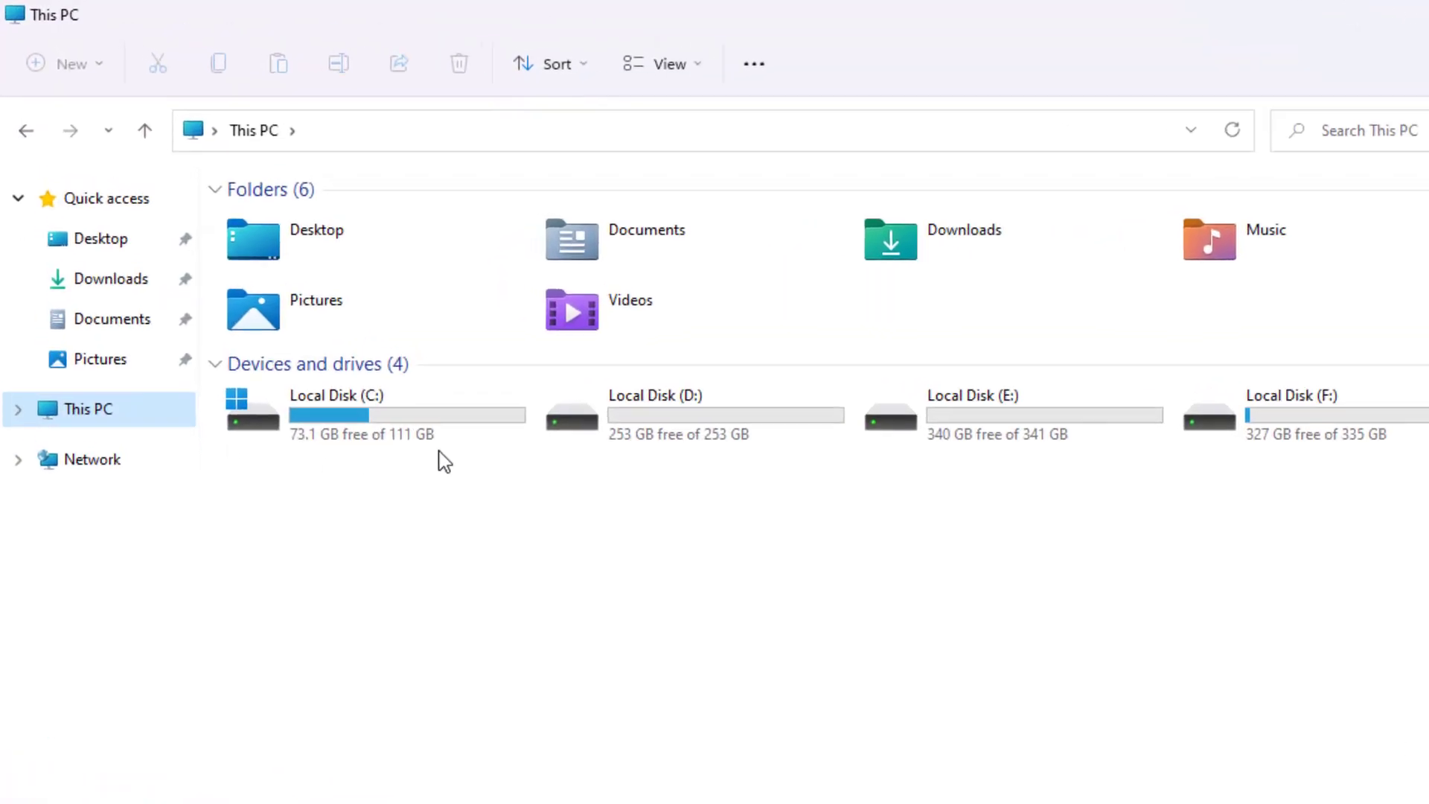
pyautogui.doubleClick(364, 369)
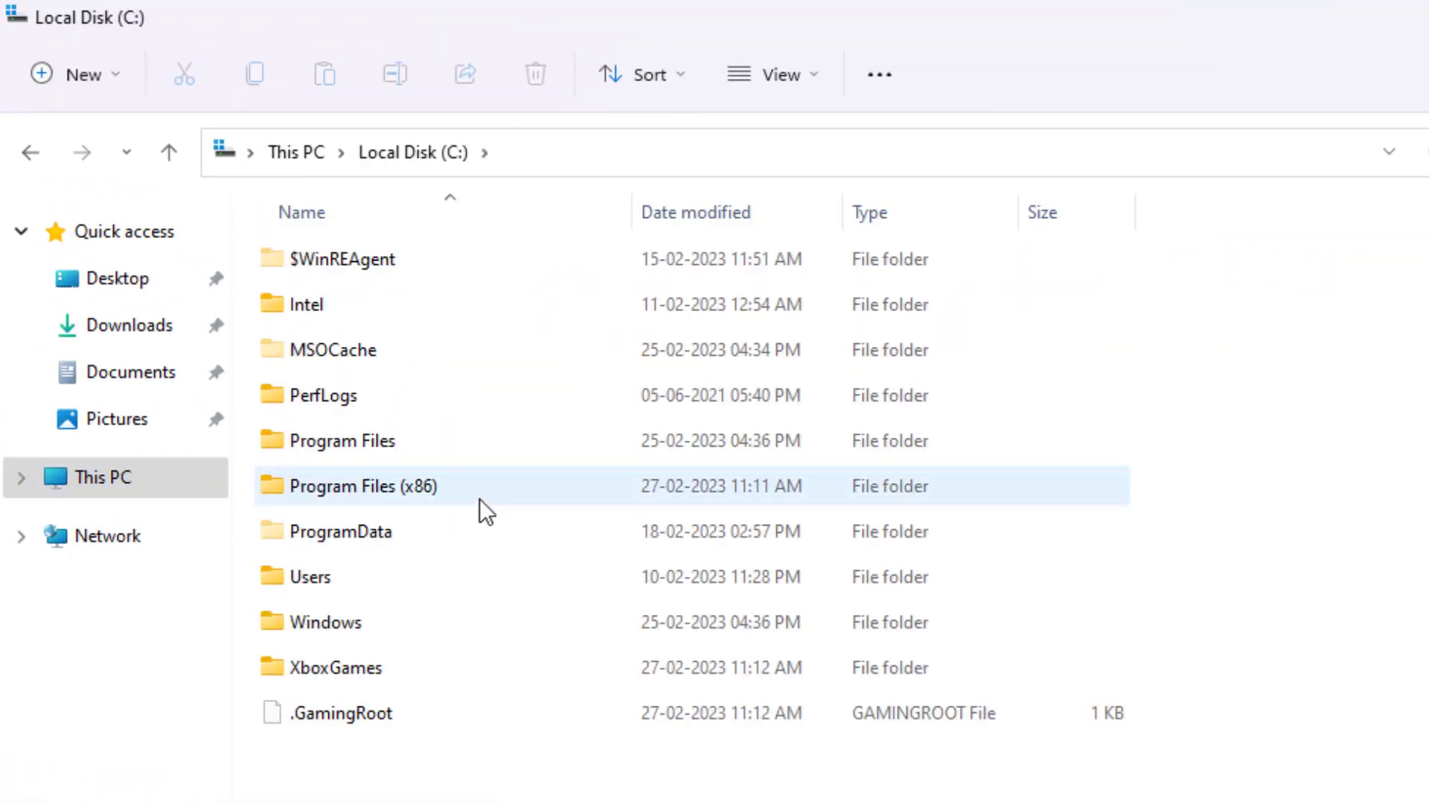
pyautogui.doubleClick(368, 531)
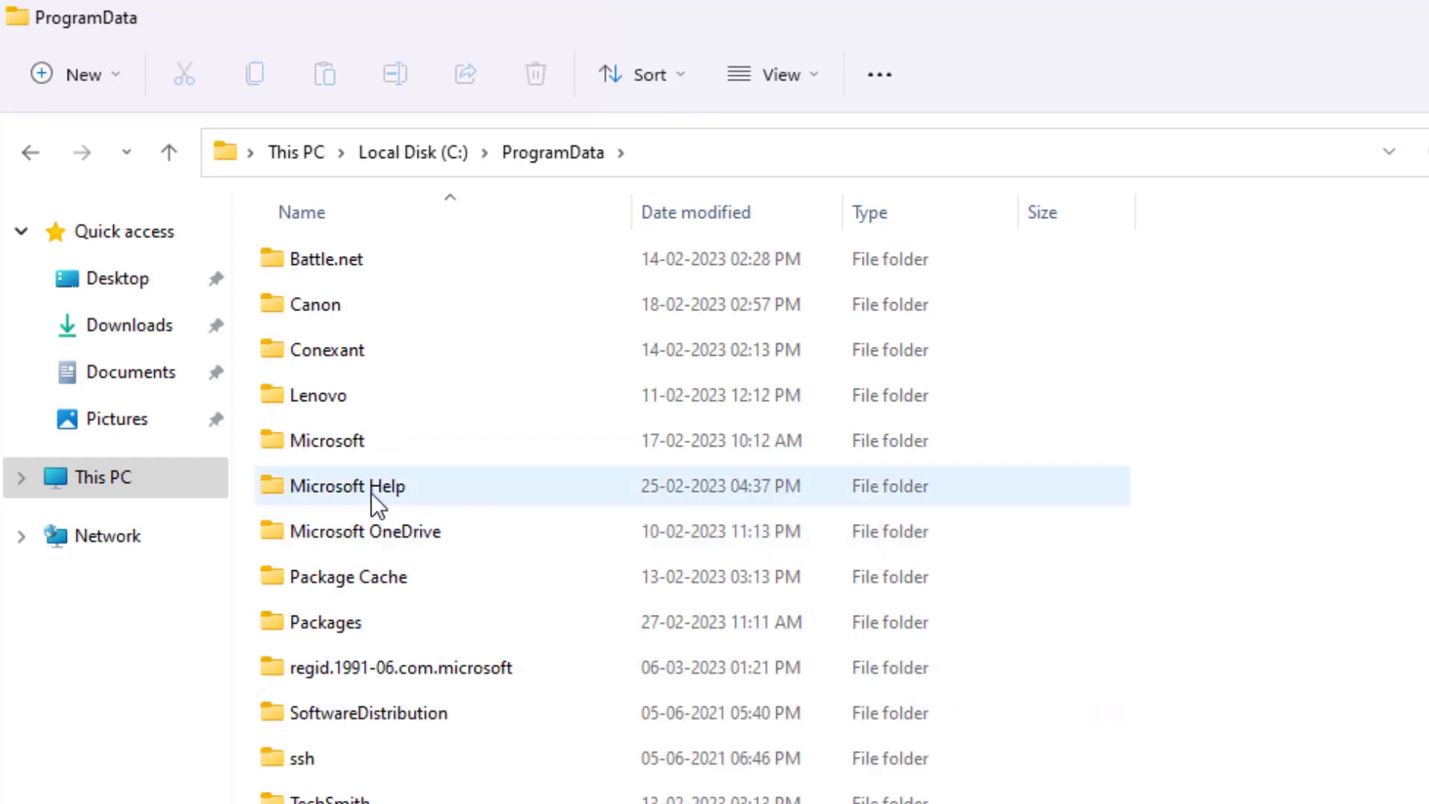
pyautogui.click(373, 485)
pyautogui.doubleClick(365, 450)
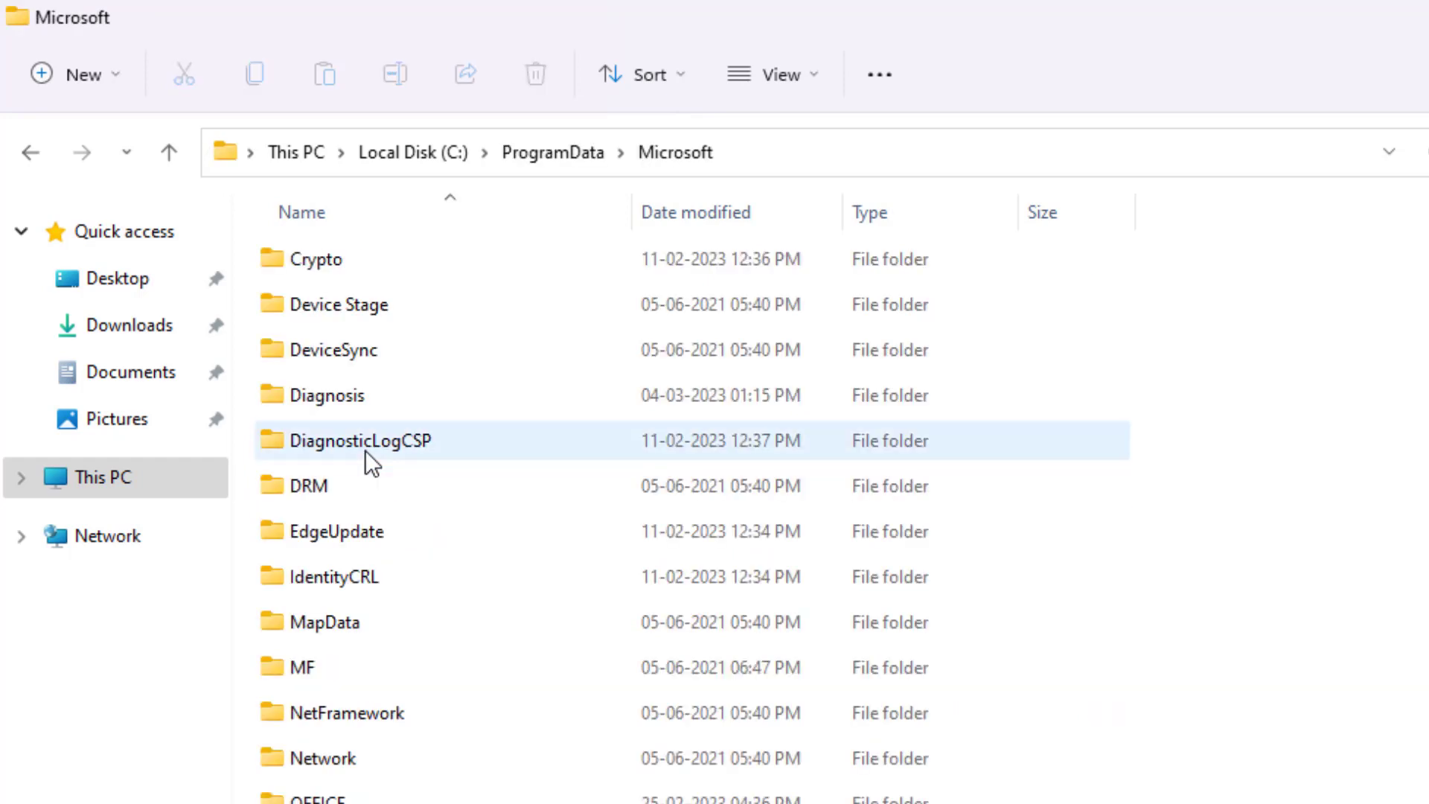
pyautogui.click(365, 449)
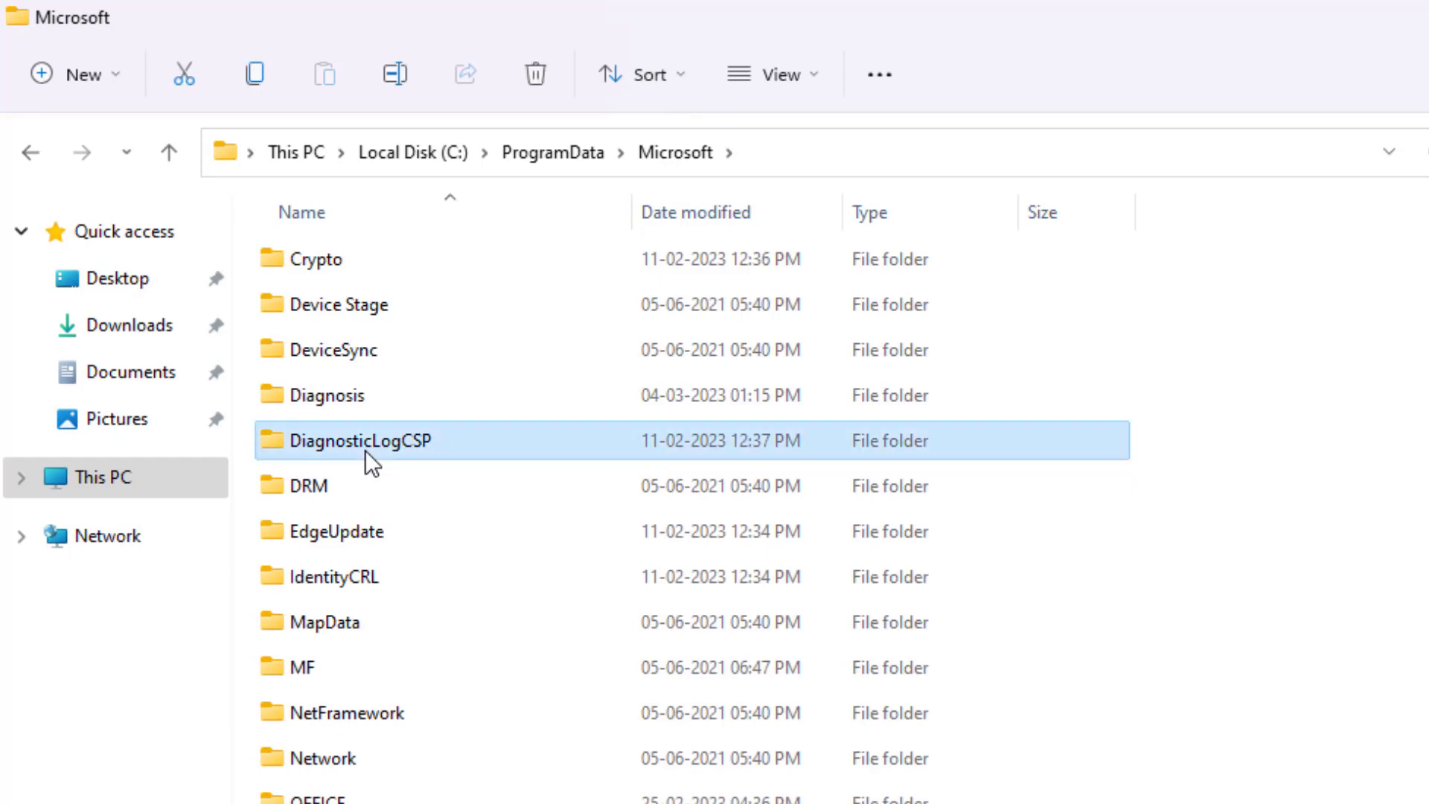
pyautogui.press('w')
pyautogui.doubleClick(328, 630)
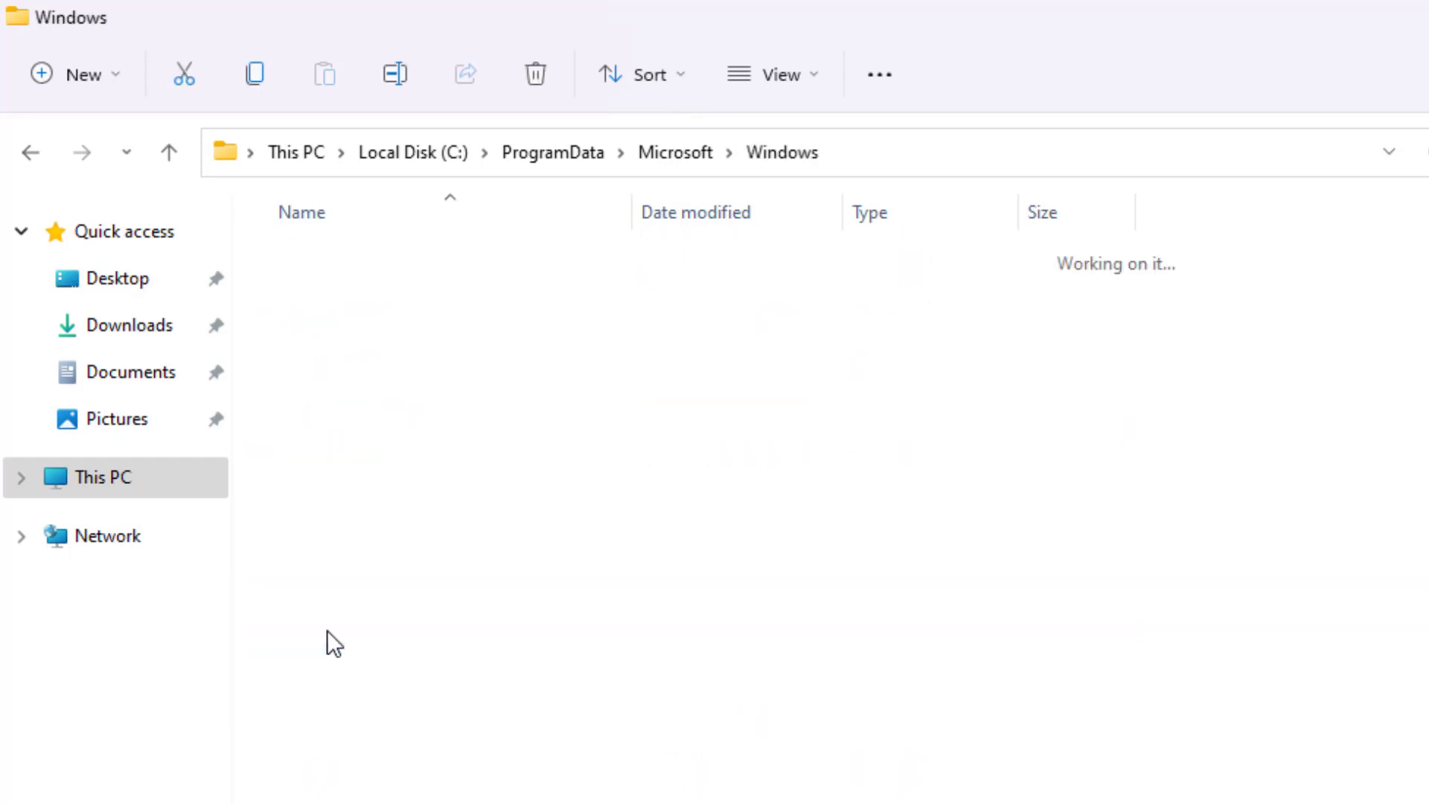
# - Open the Start Menu\Programs\Startup subfolder inside the ProgramData Windows folder
pyautogui.click(328, 630)
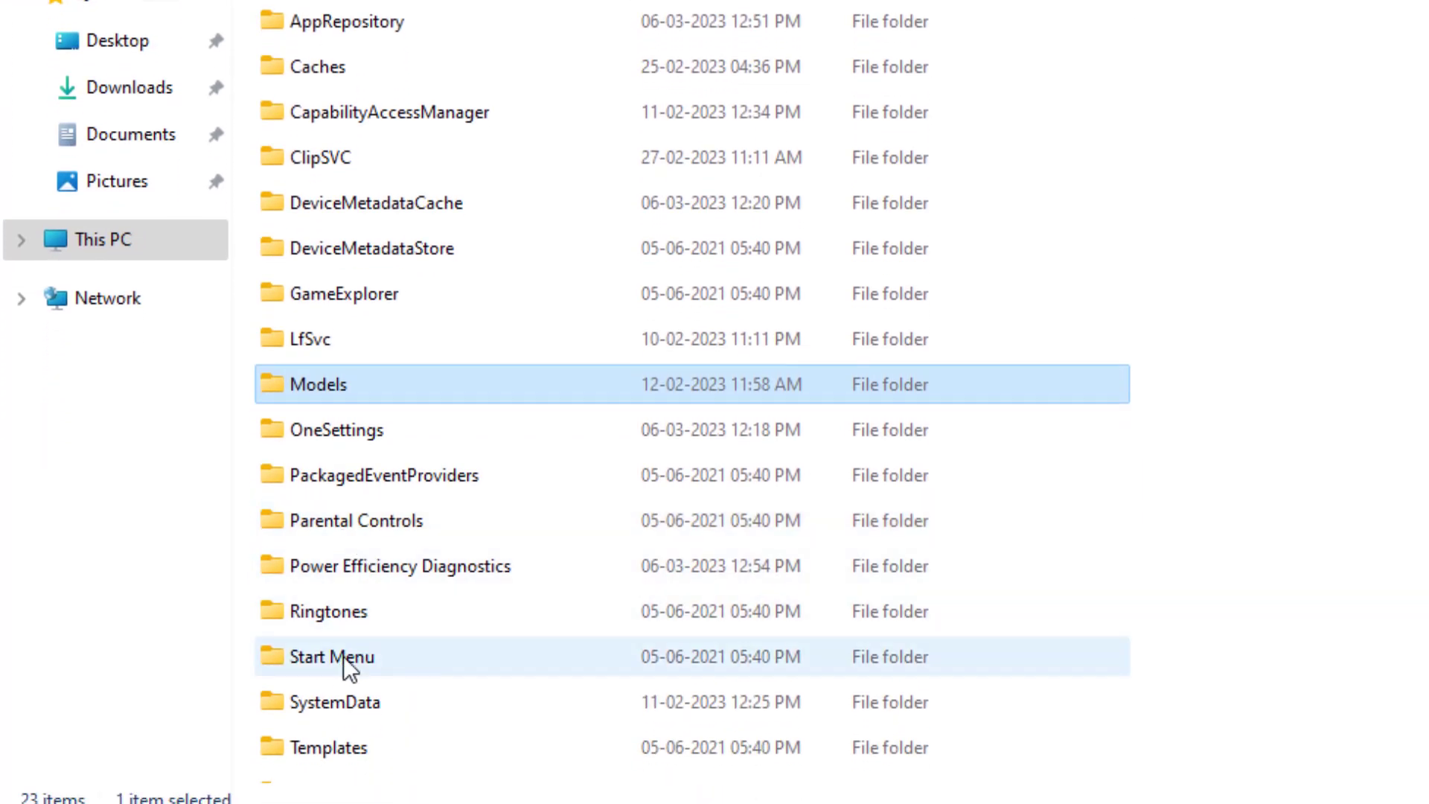
pyautogui.click(342, 655)
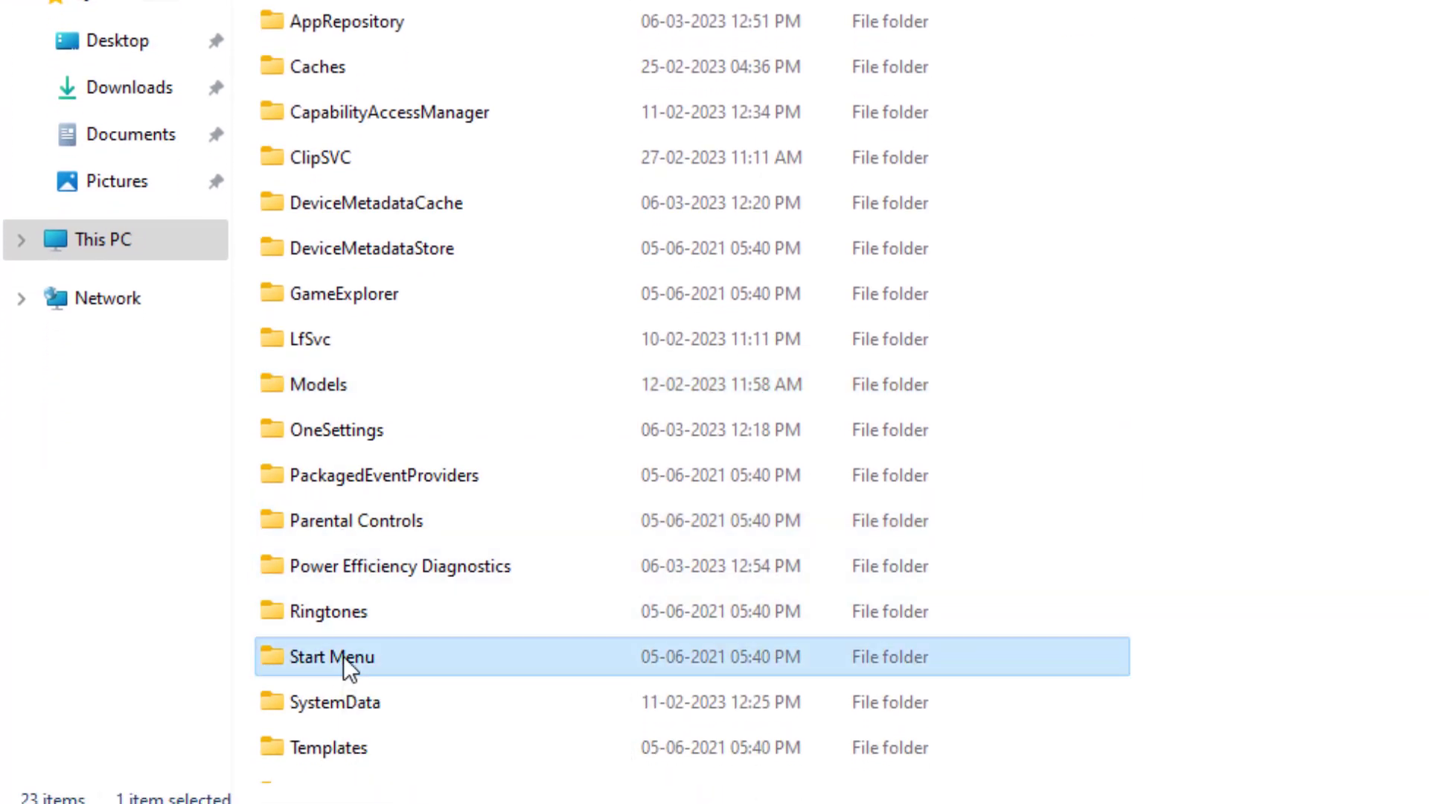
pyautogui.doubleClick(343, 655)
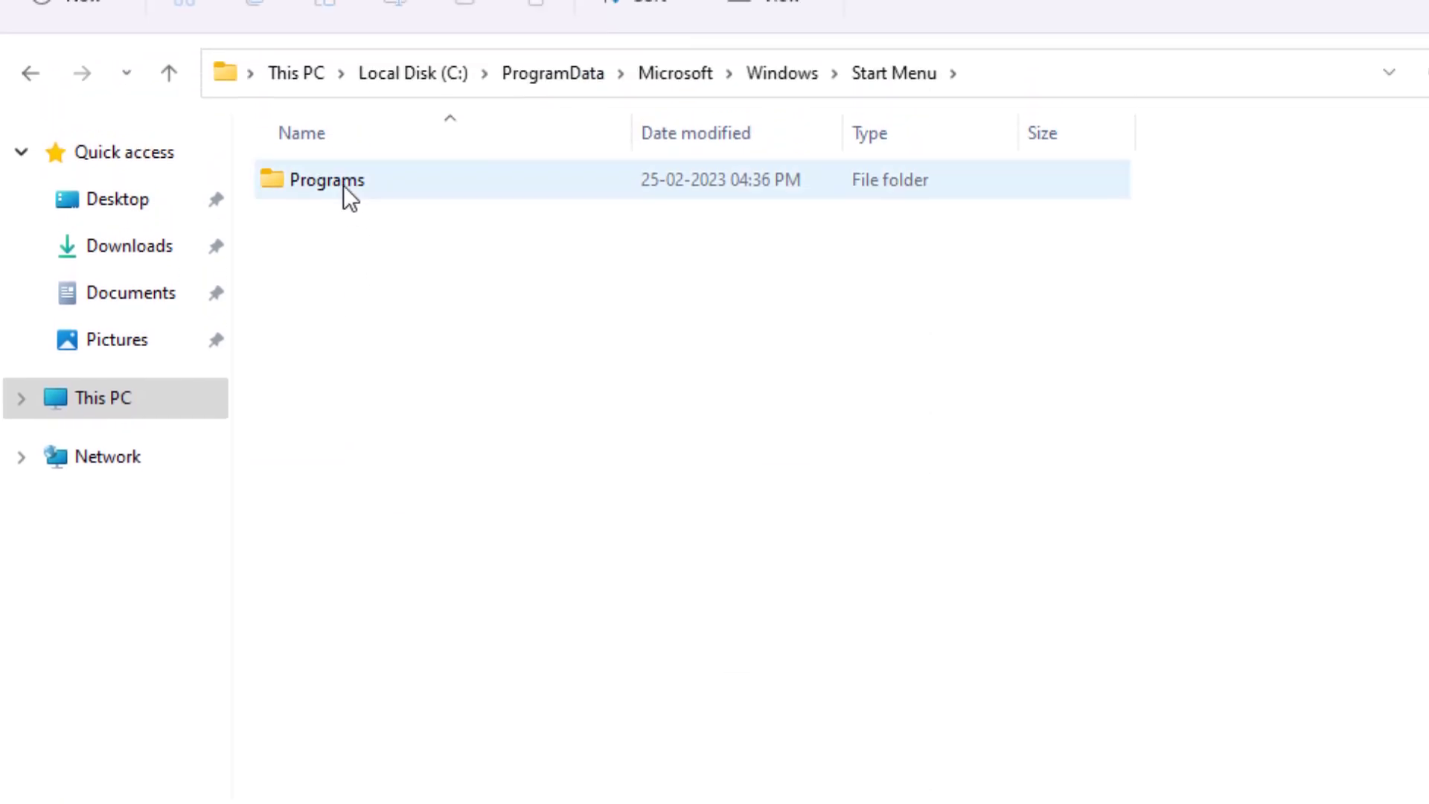
pyautogui.doubleClick(342, 185)
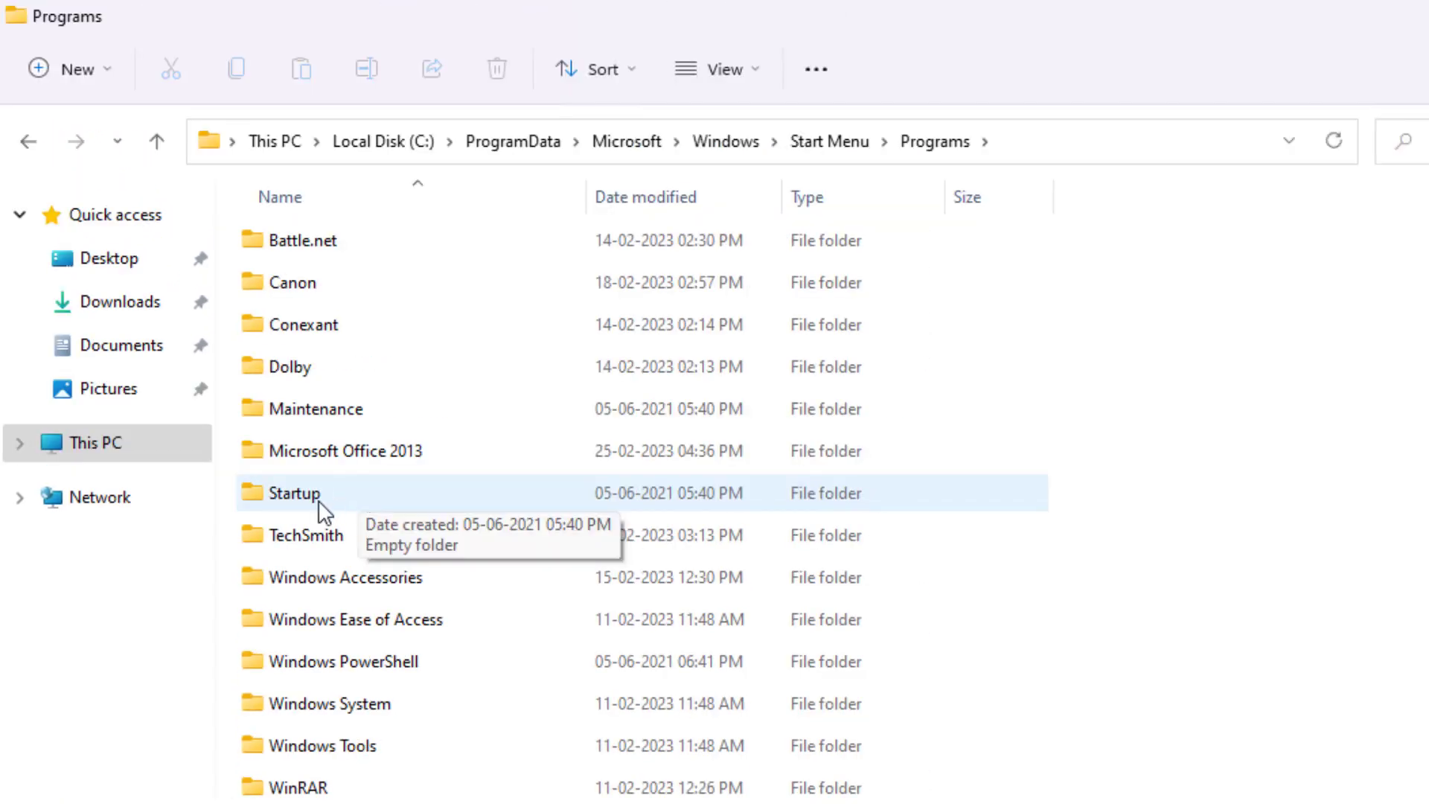
pyautogui.doubleClick(319, 502)
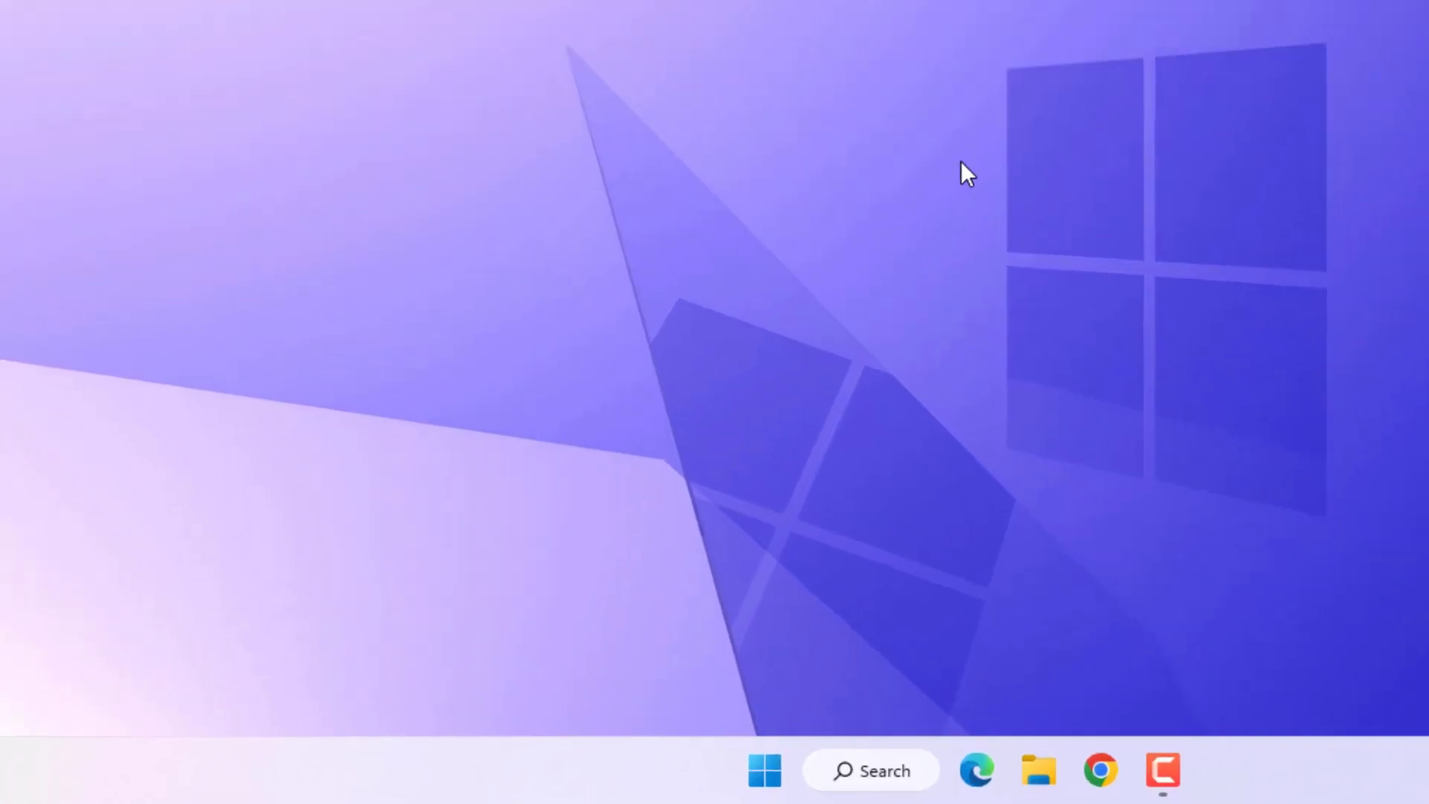
# - Open the Windows Temp folder by running the command temp
pyautogui.press('super+r')
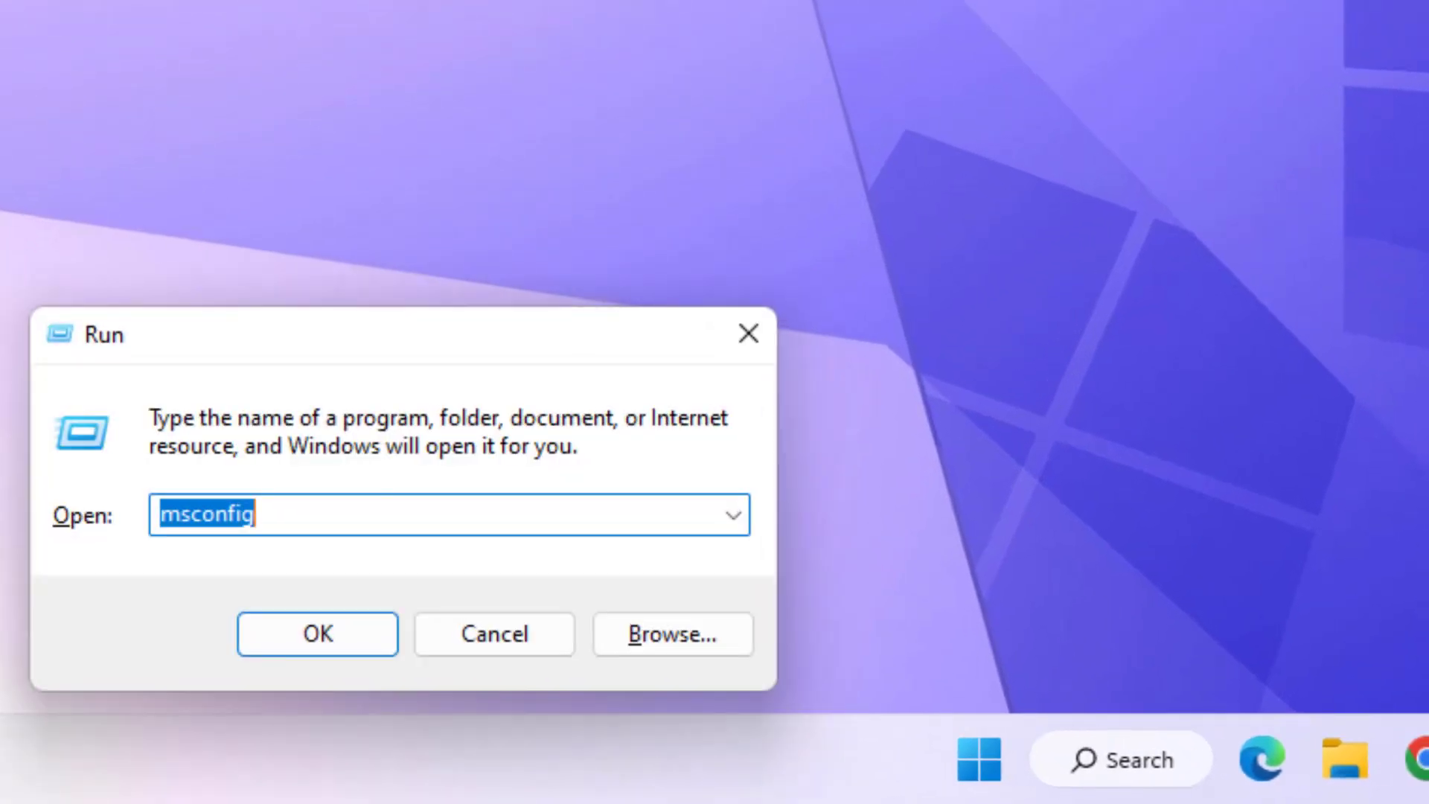
pyautogui.write('temp')
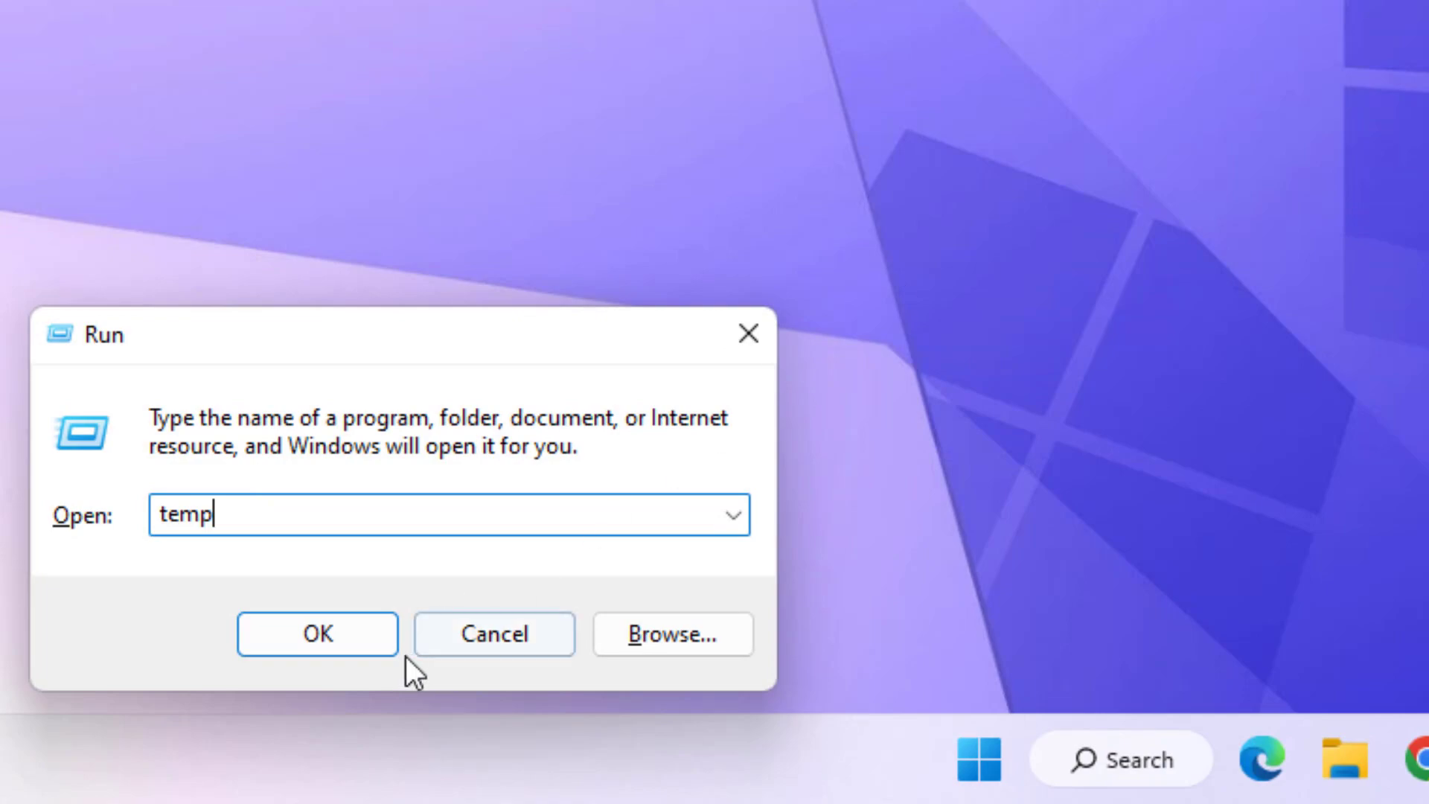
pyautogui.click(355, 641)
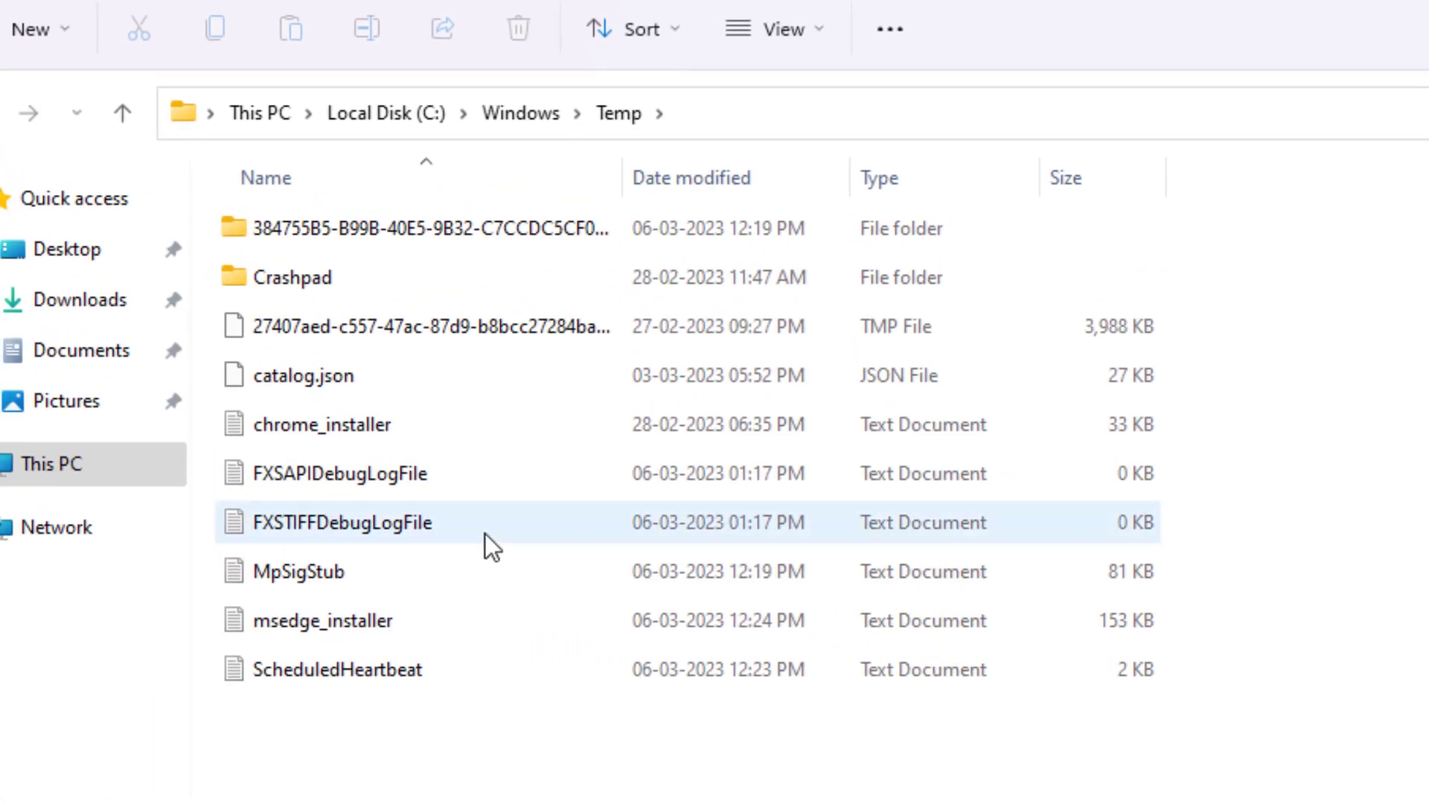
# - Permanently delete all files and folders in the Windows Temp folder and close its window
pyautogui.hotkey('ctrl', 'a')
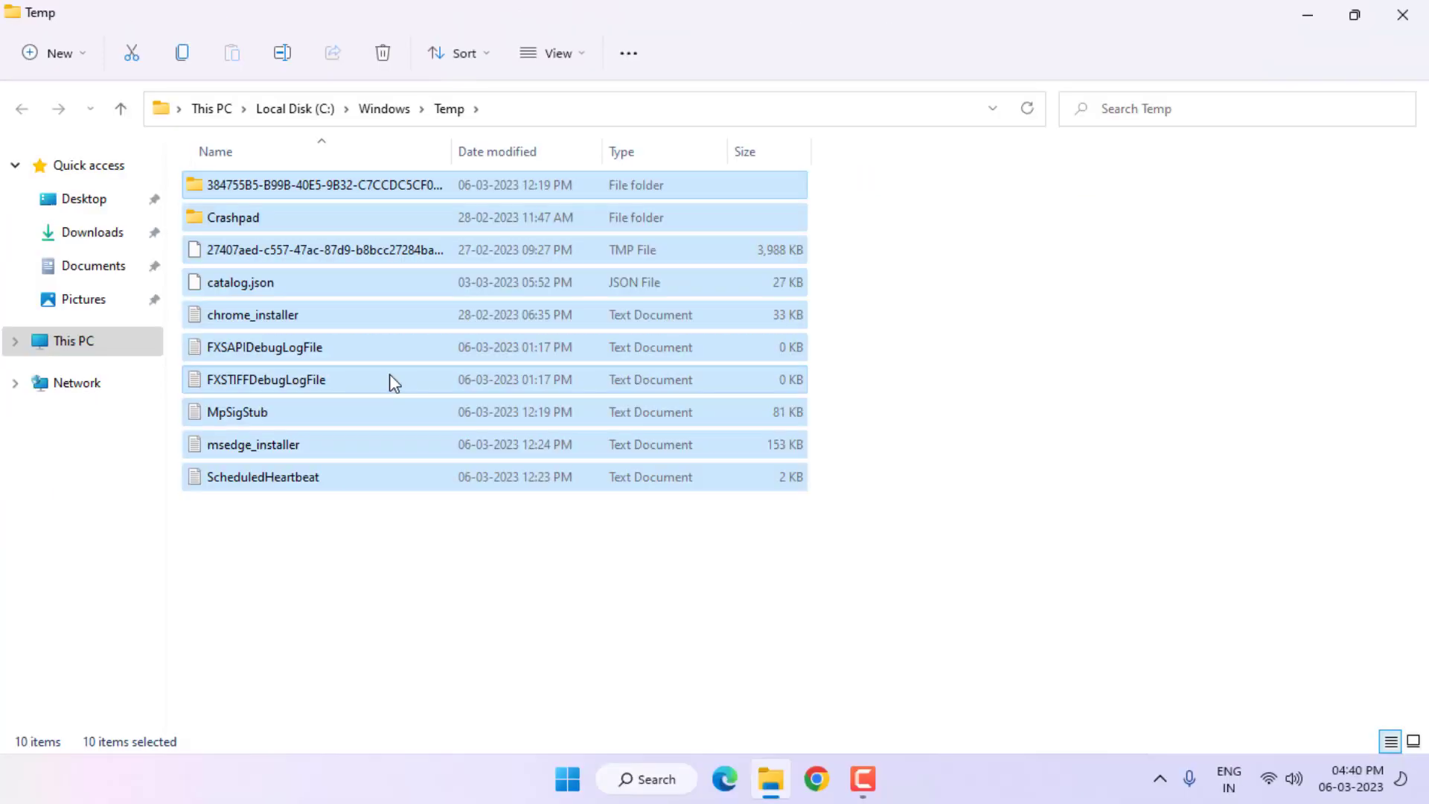
pyautogui.hotkey('shift', 'Delete')
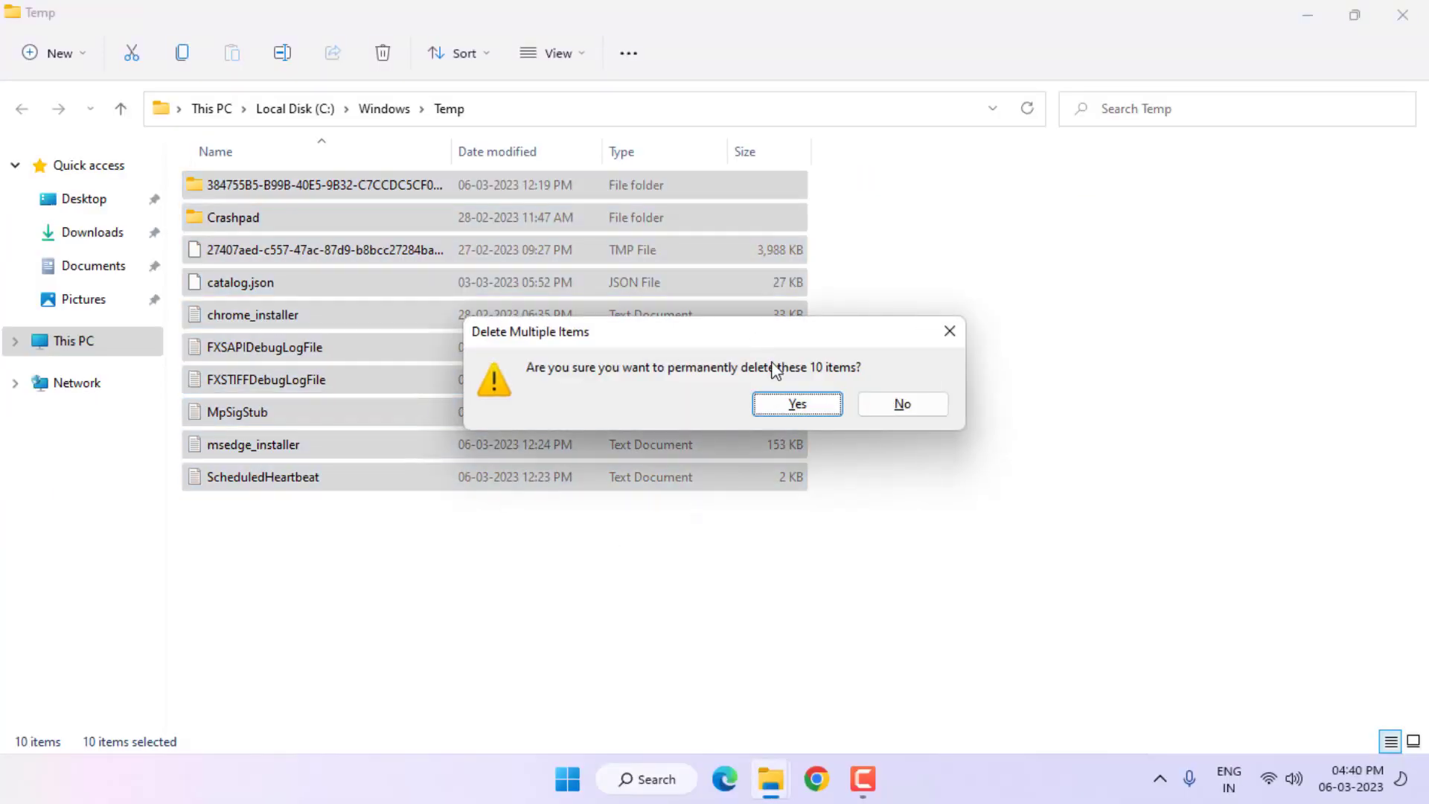
pyautogui.click(798, 404)
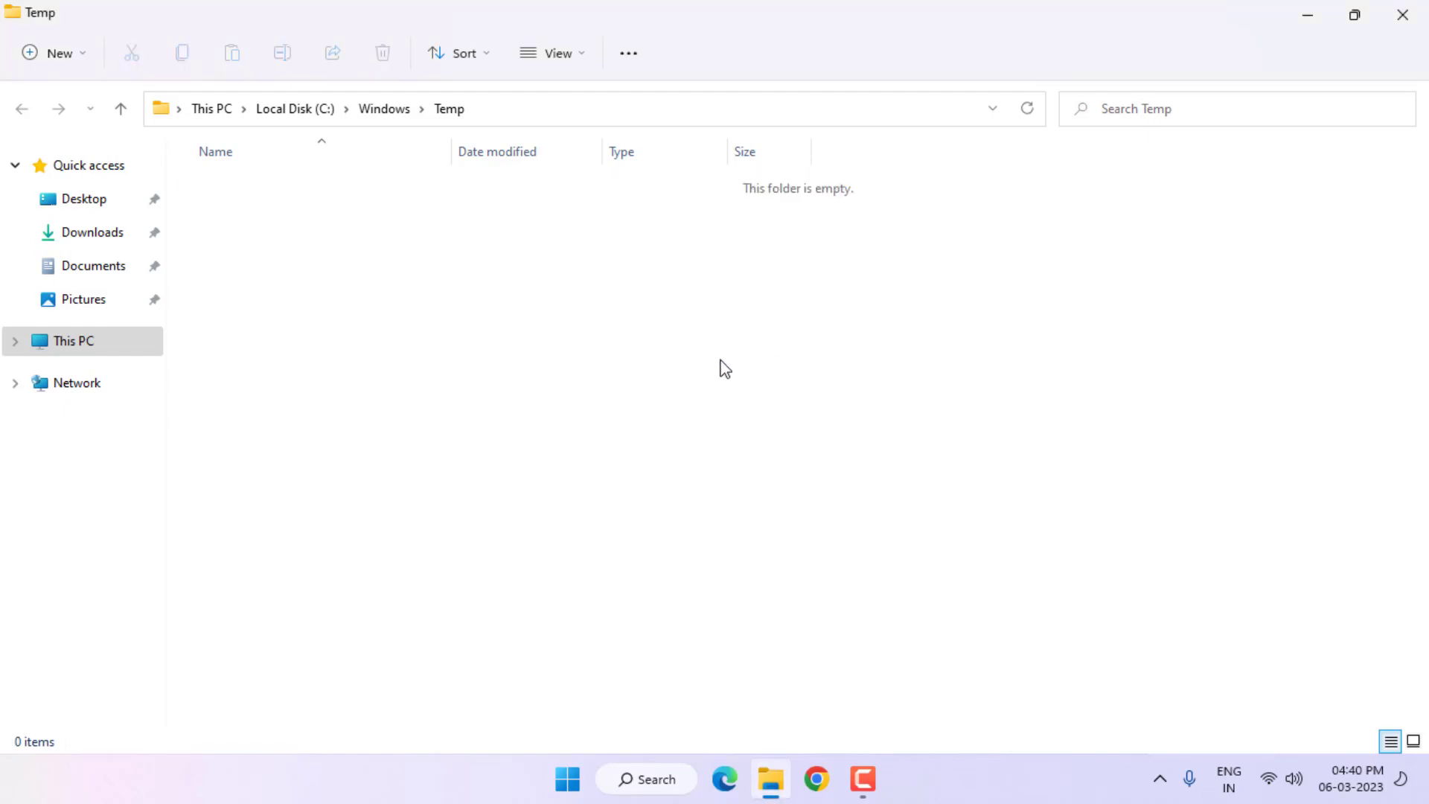
pyautogui.click(1403, 15)
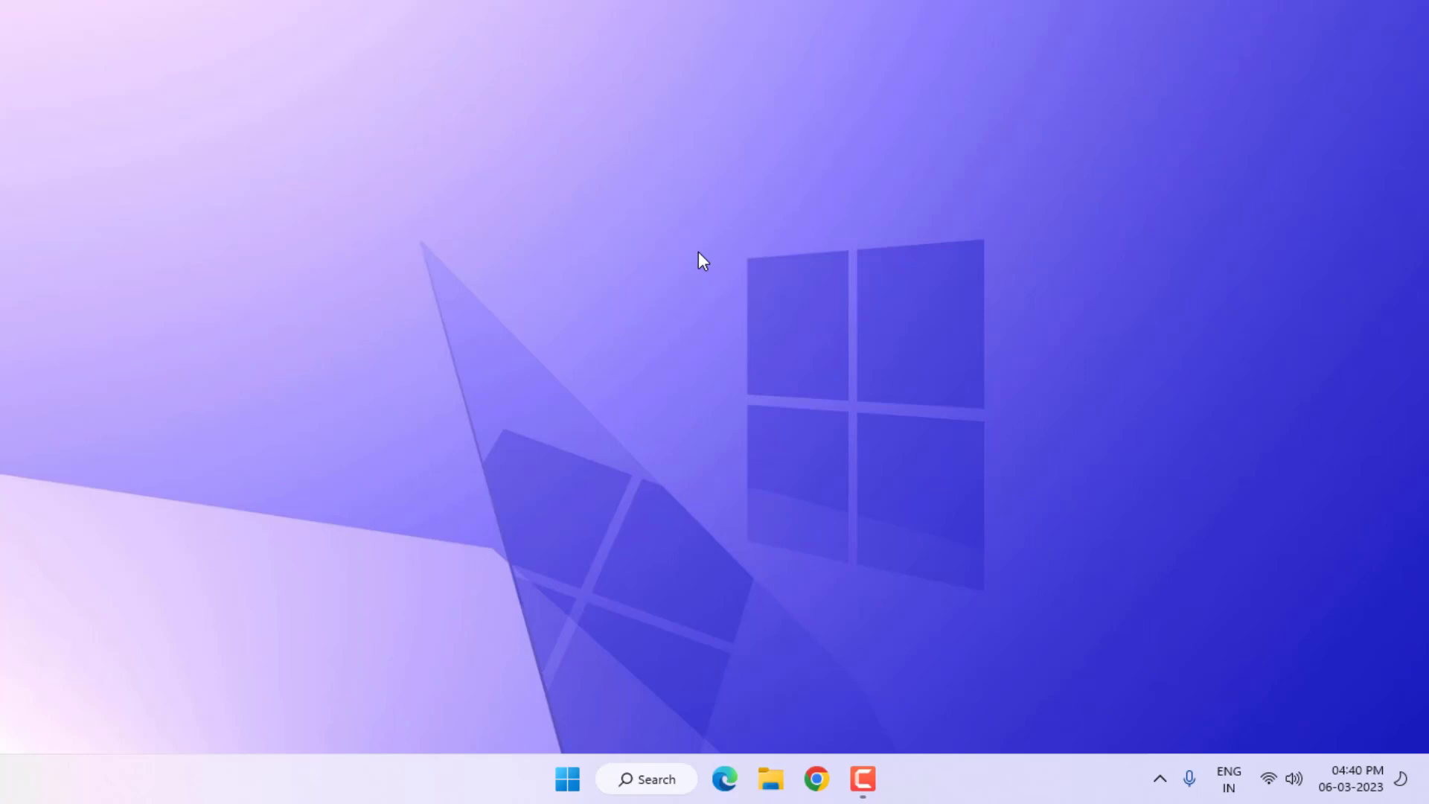
# - Search for Command Prompt and run it as administrator
pyautogui.press('super')
pyautogui.write('command')
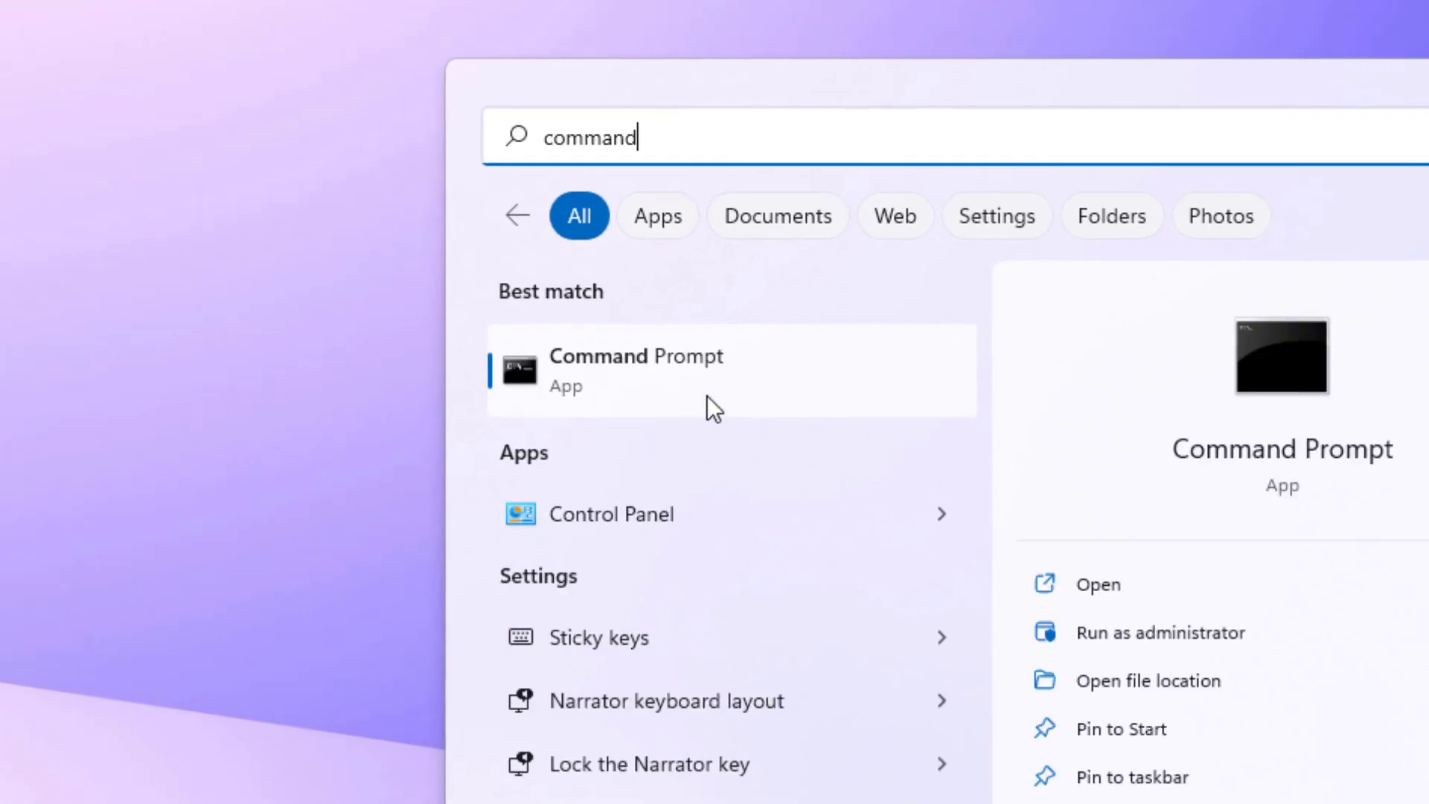
pyautogui.rightClick(734, 412)
pyautogui.click(808, 433)
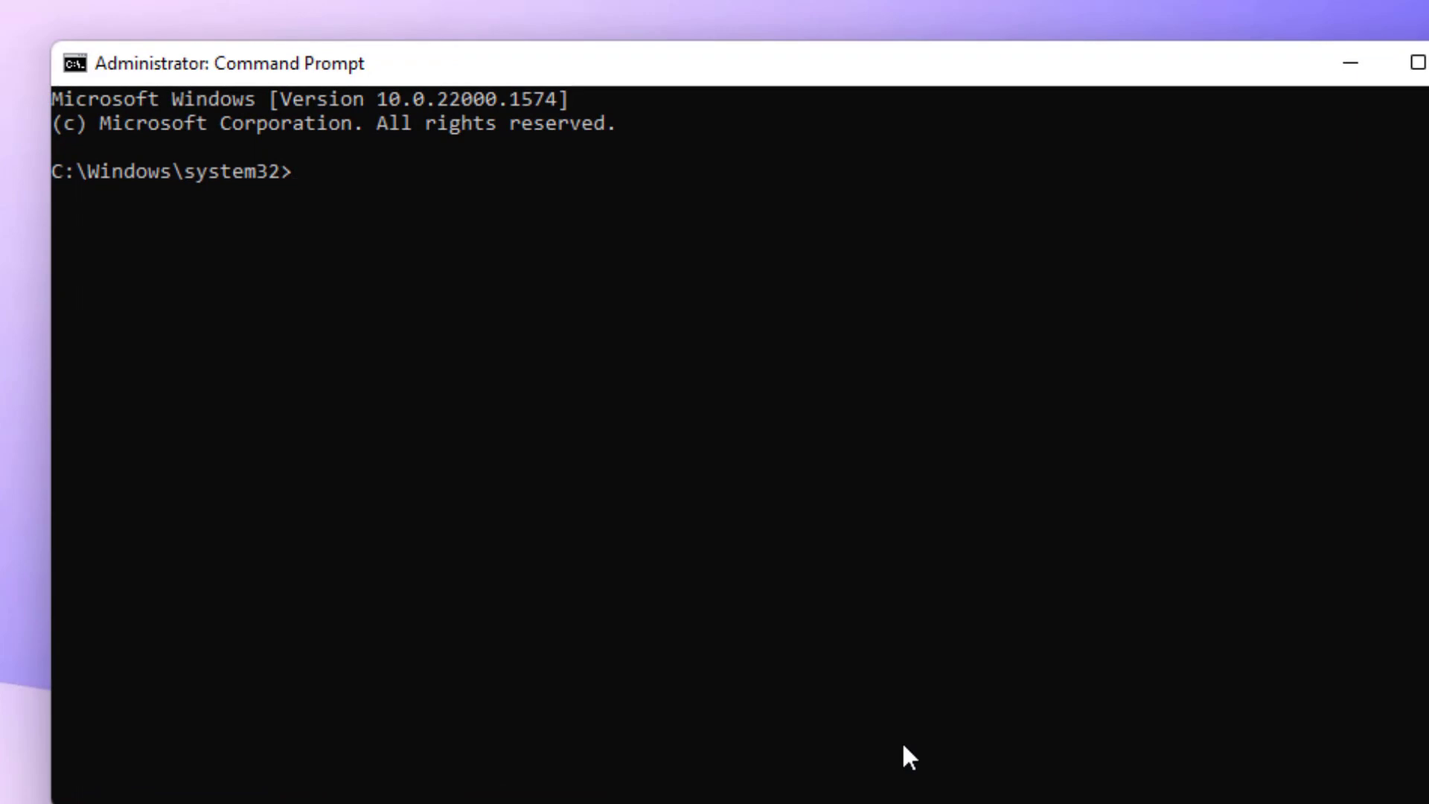
# - Flush the DNS resolver cache with ipconfig /flushdns and close the Command Prompt
pyautogui.write('ipconfig /flushdns')
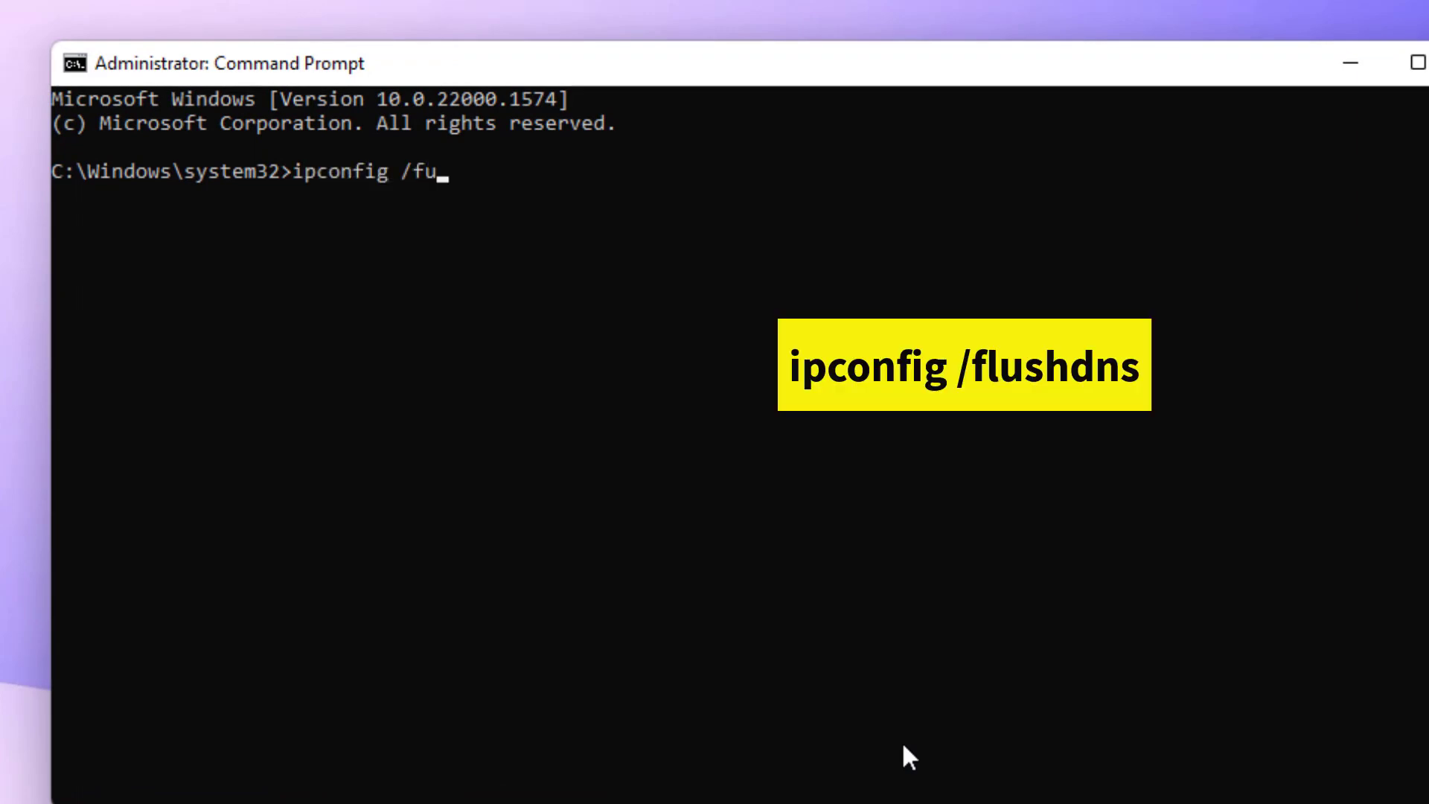
pyautogui.press('Return')
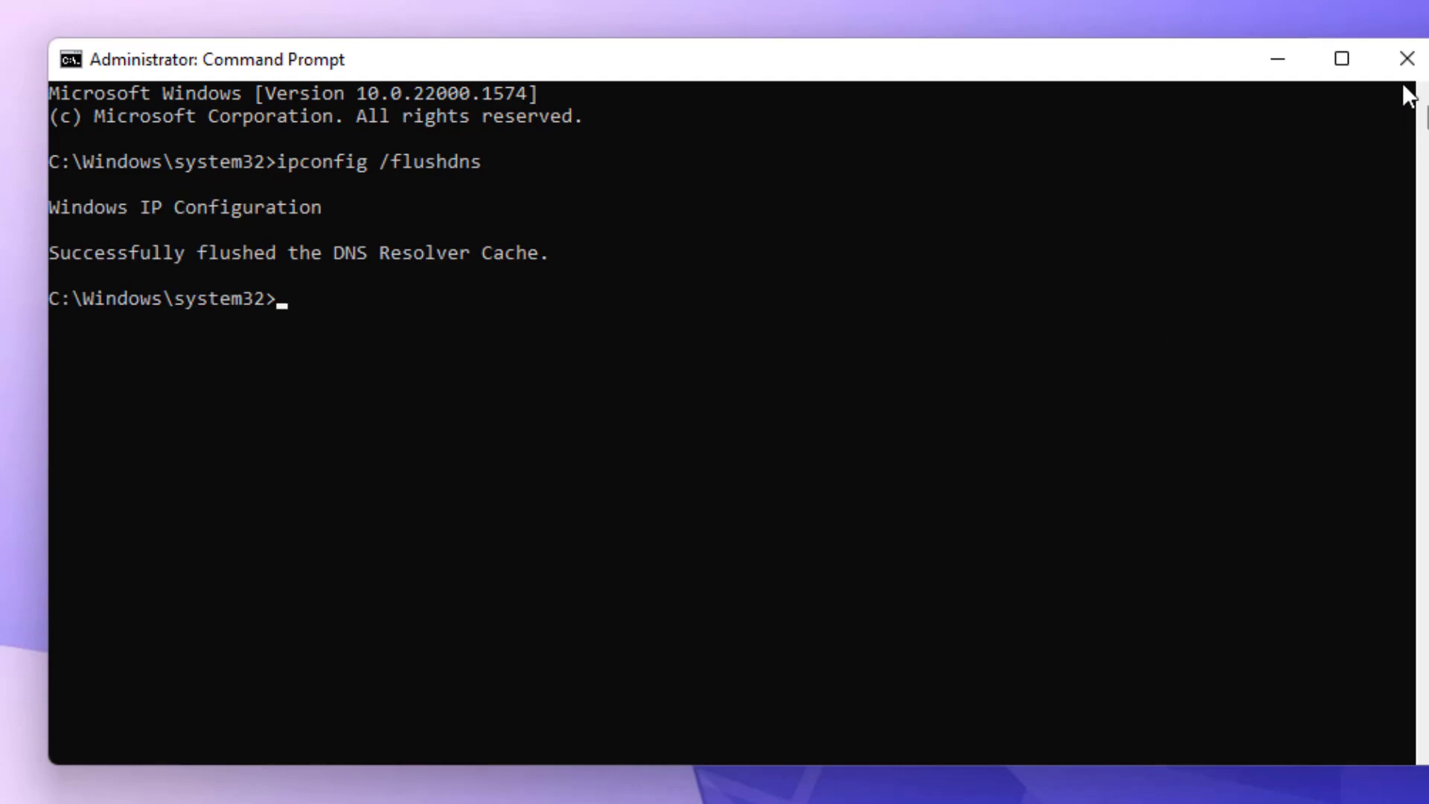
pyautogui.click(1406, 59)
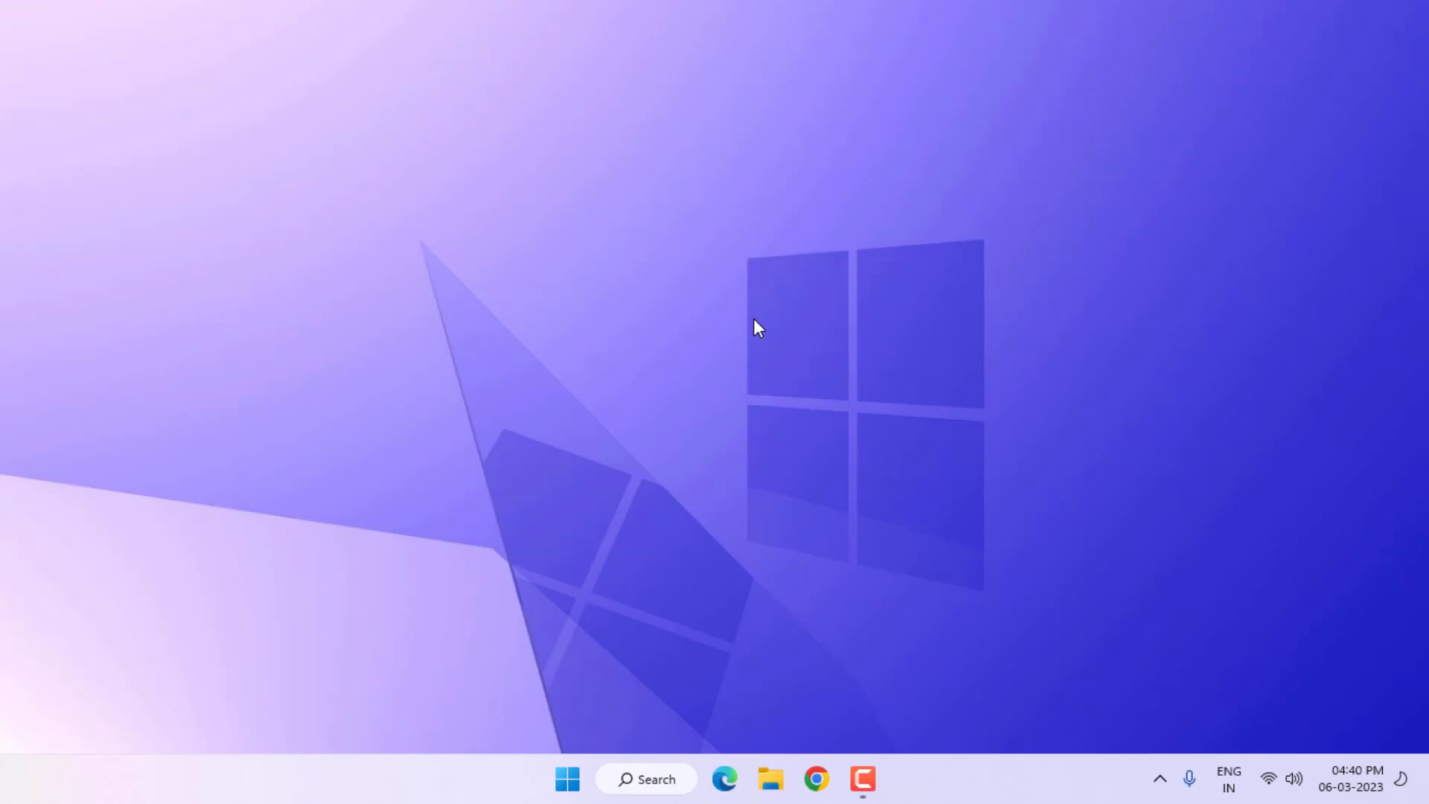
# - Open the user profile folder C:\Users\PC in File Explorer
pyautogui.press('super+e')
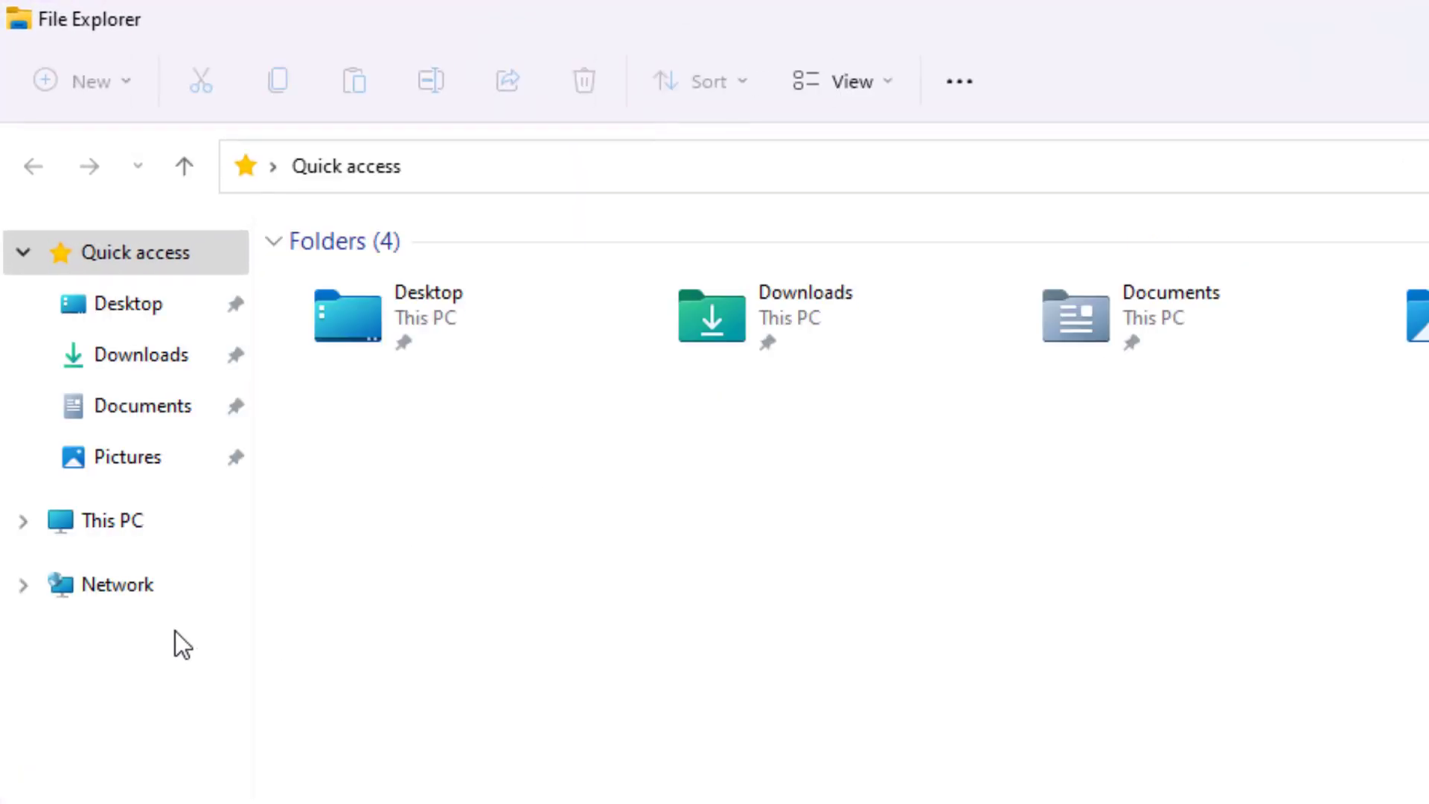
pyautogui.click(144, 536)
pyautogui.doubleClick(432, 524)
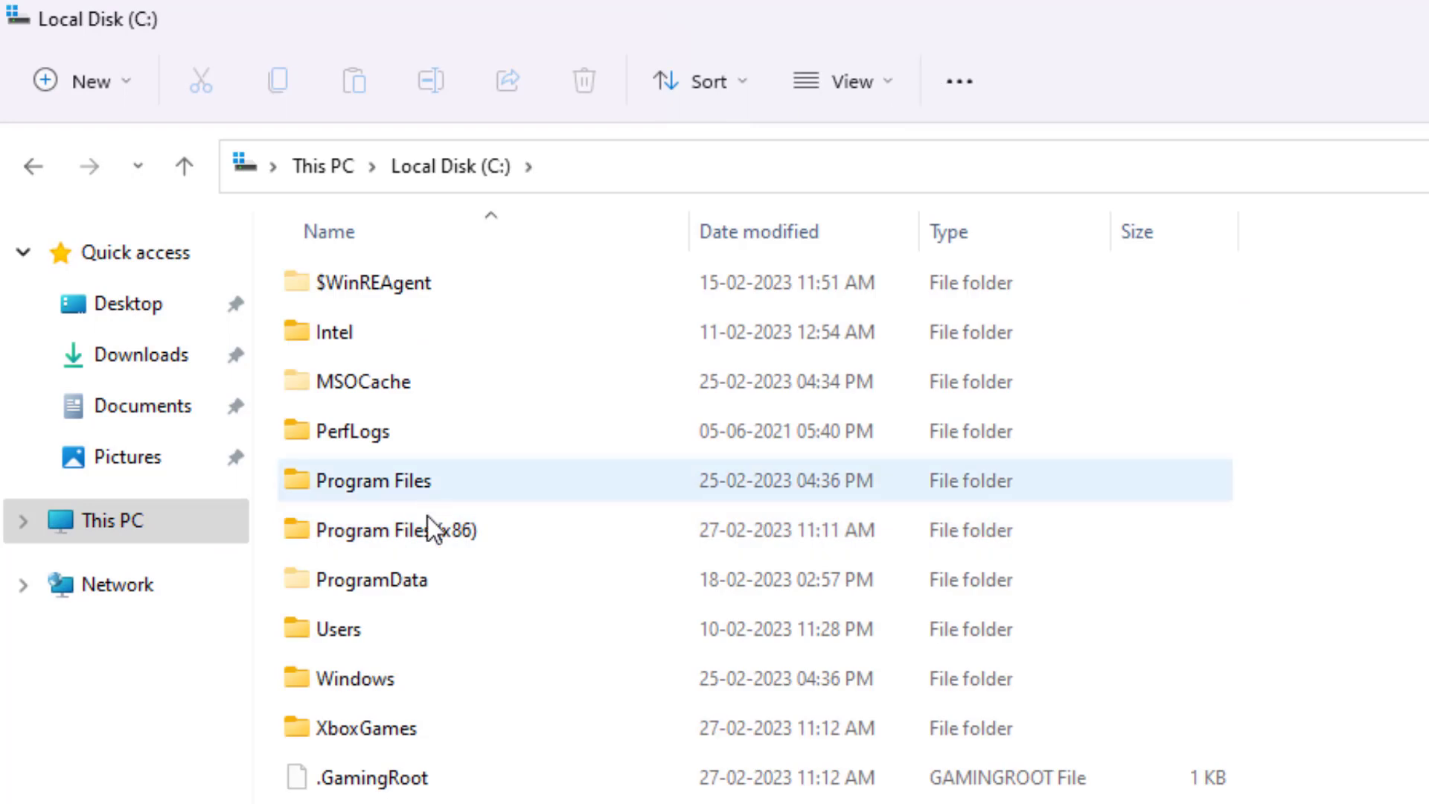
pyautogui.click(372, 632)
pyautogui.doubleClick(372, 631)
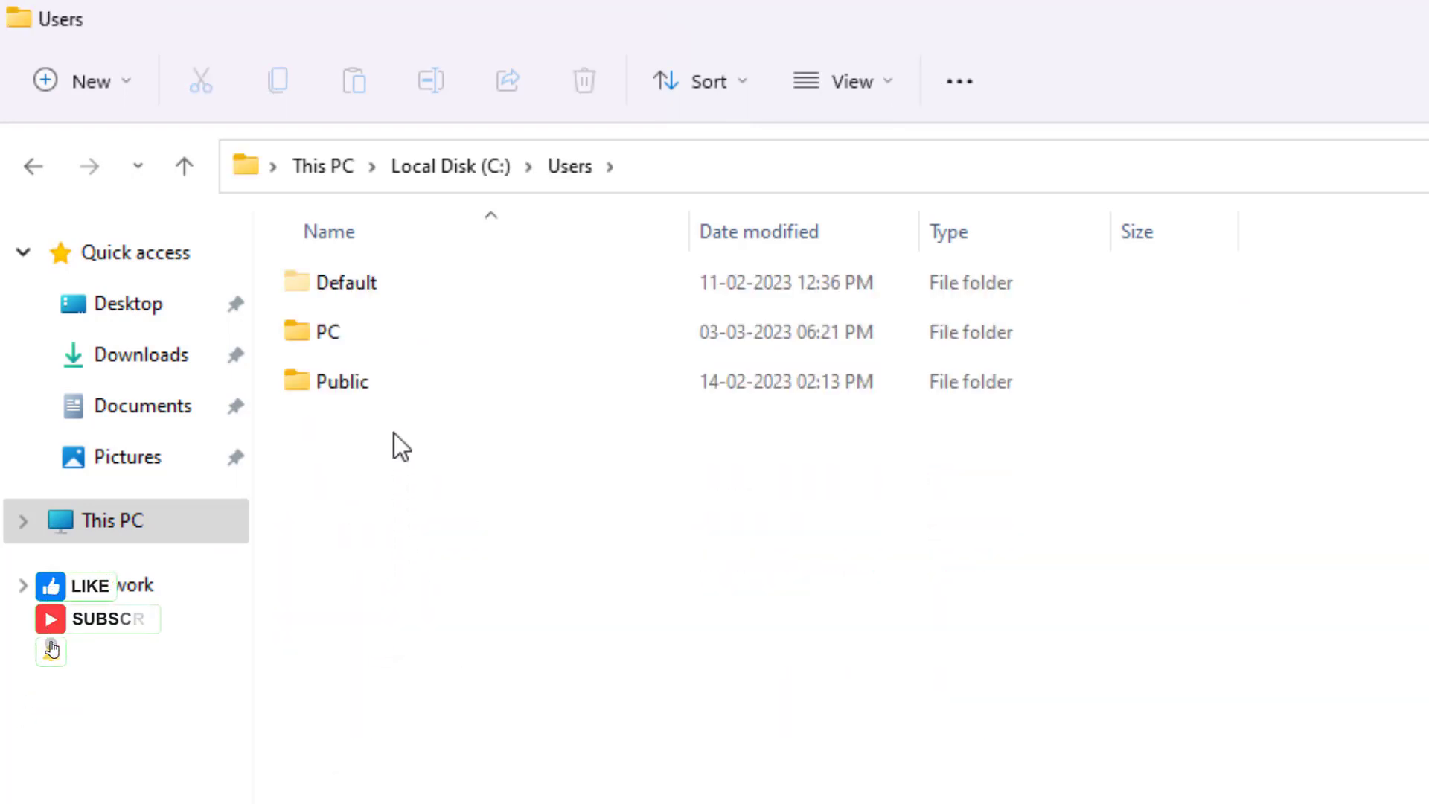
pyautogui.click(391, 338)
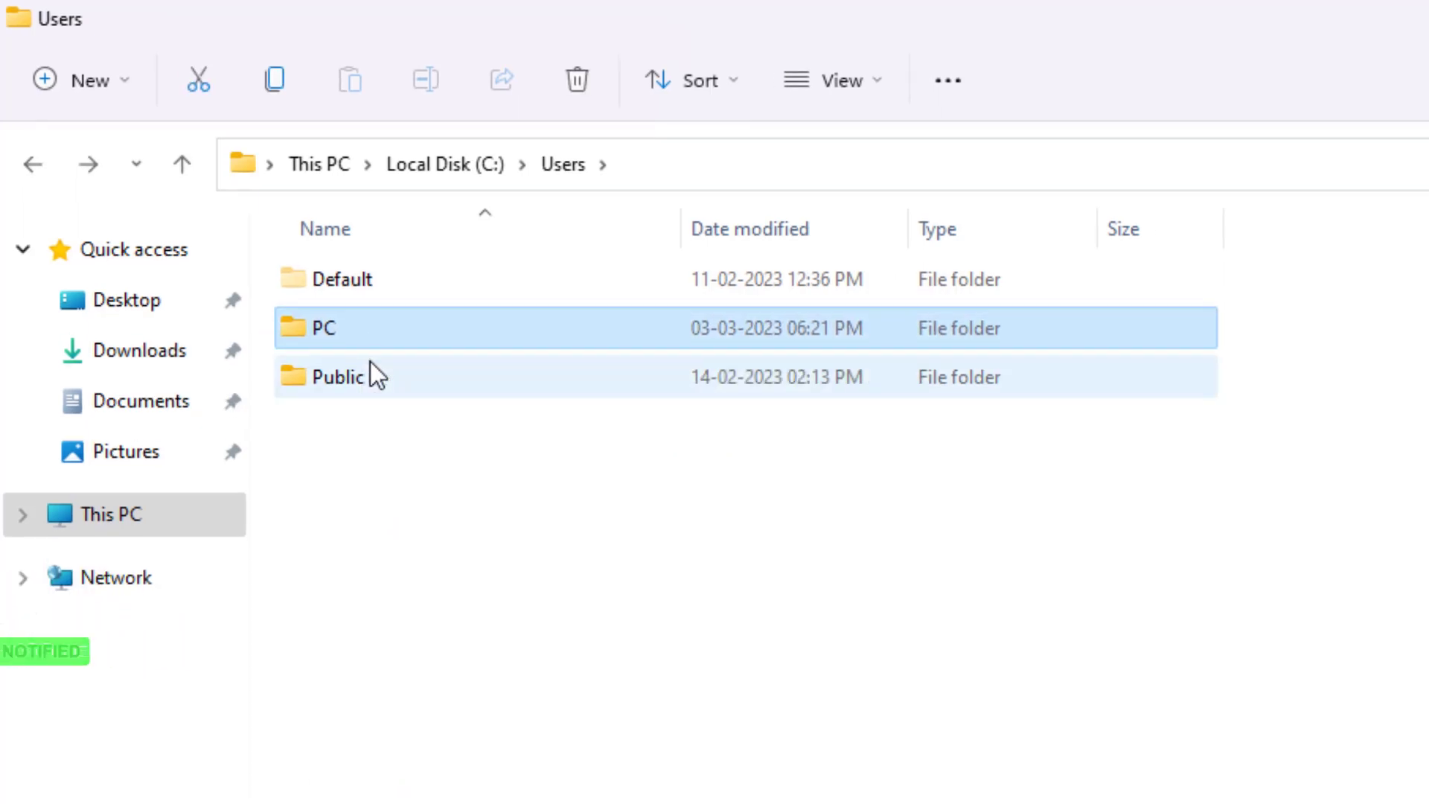
pyautogui.doubleClick(324, 326)
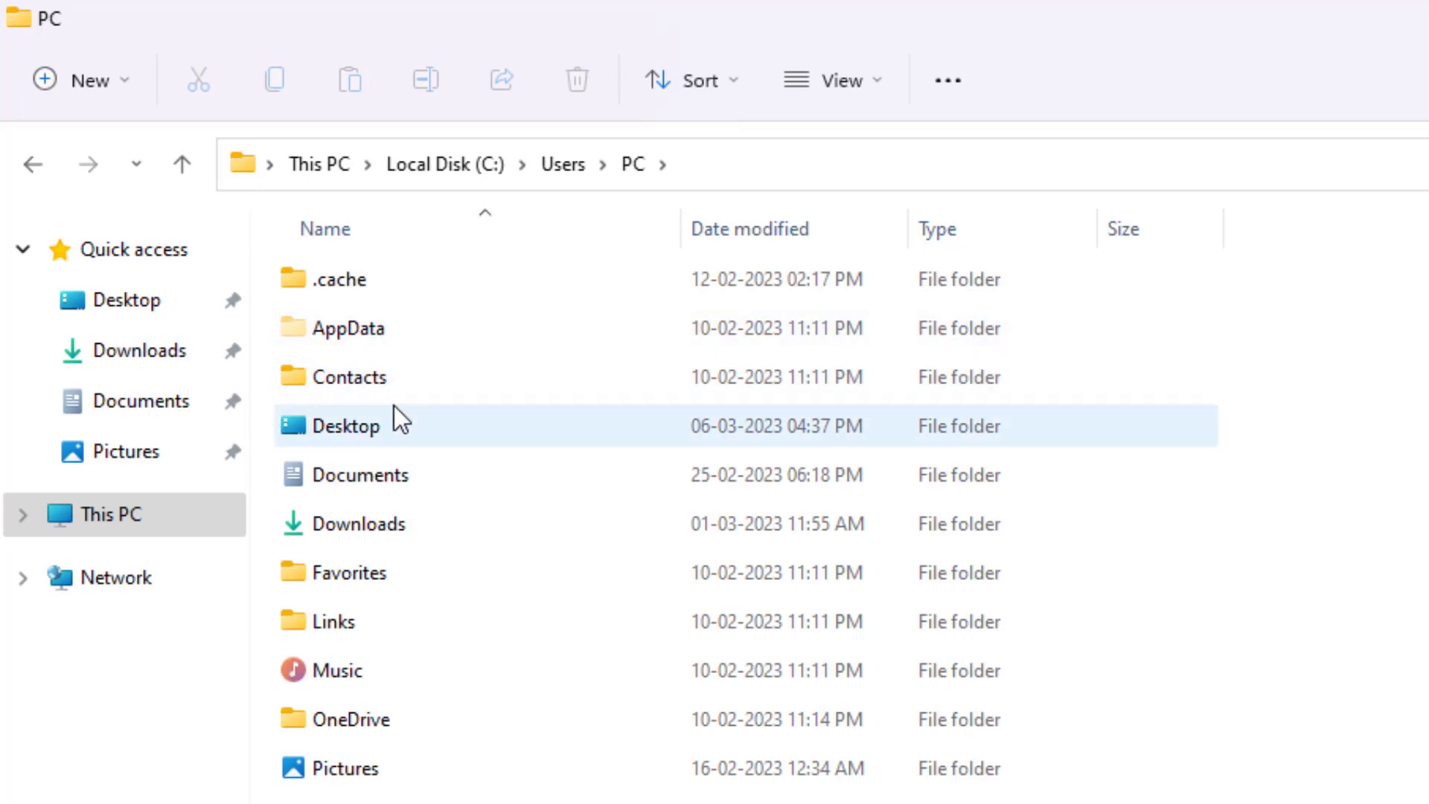
# - Navigate through AppData\Roaming\Microsoft\Windows\Start Menu\Programs and open the user's Startup folder to check its contents
pyautogui.click(376, 328)
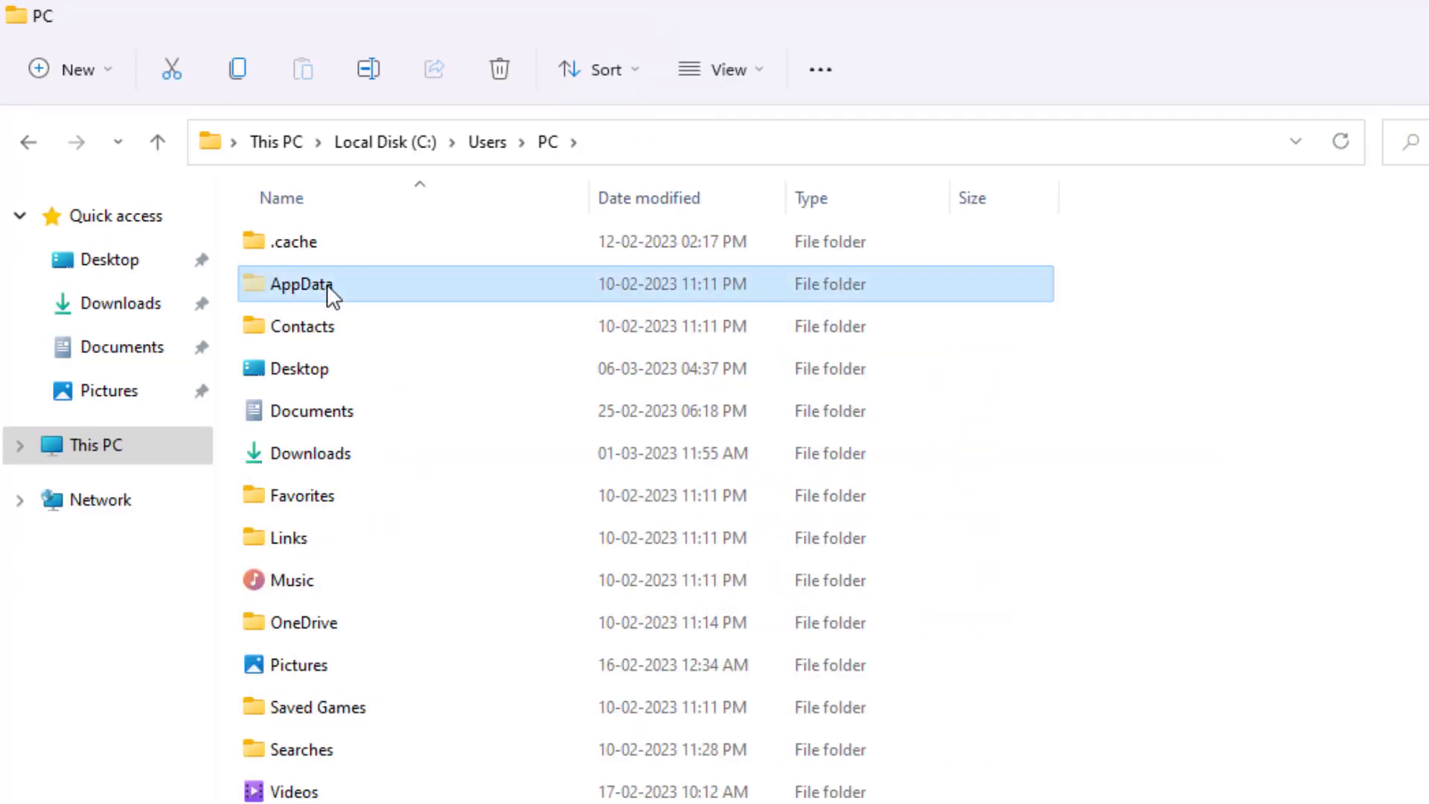
pyautogui.doubleClick(328, 283)
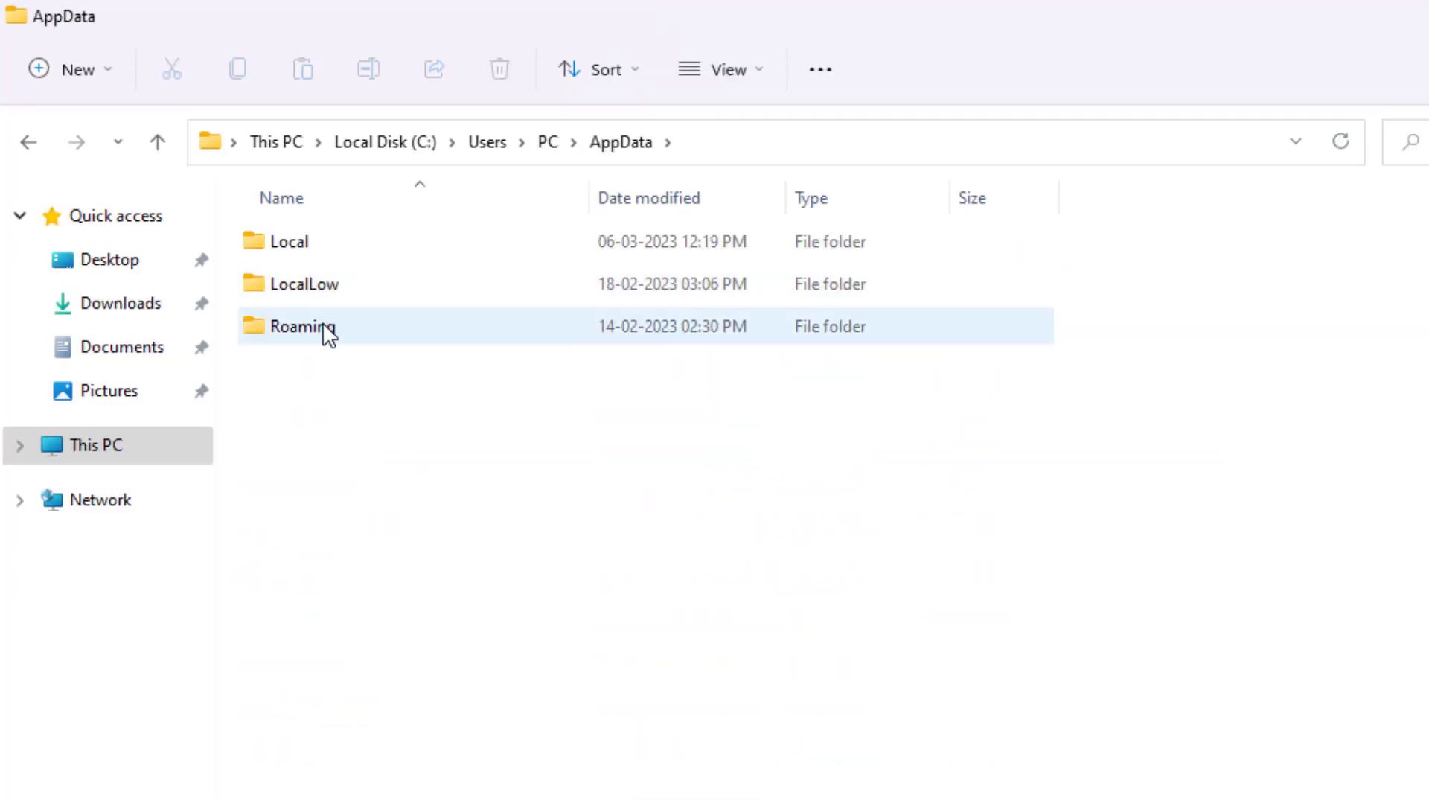
pyautogui.doubleClick(326, 330)
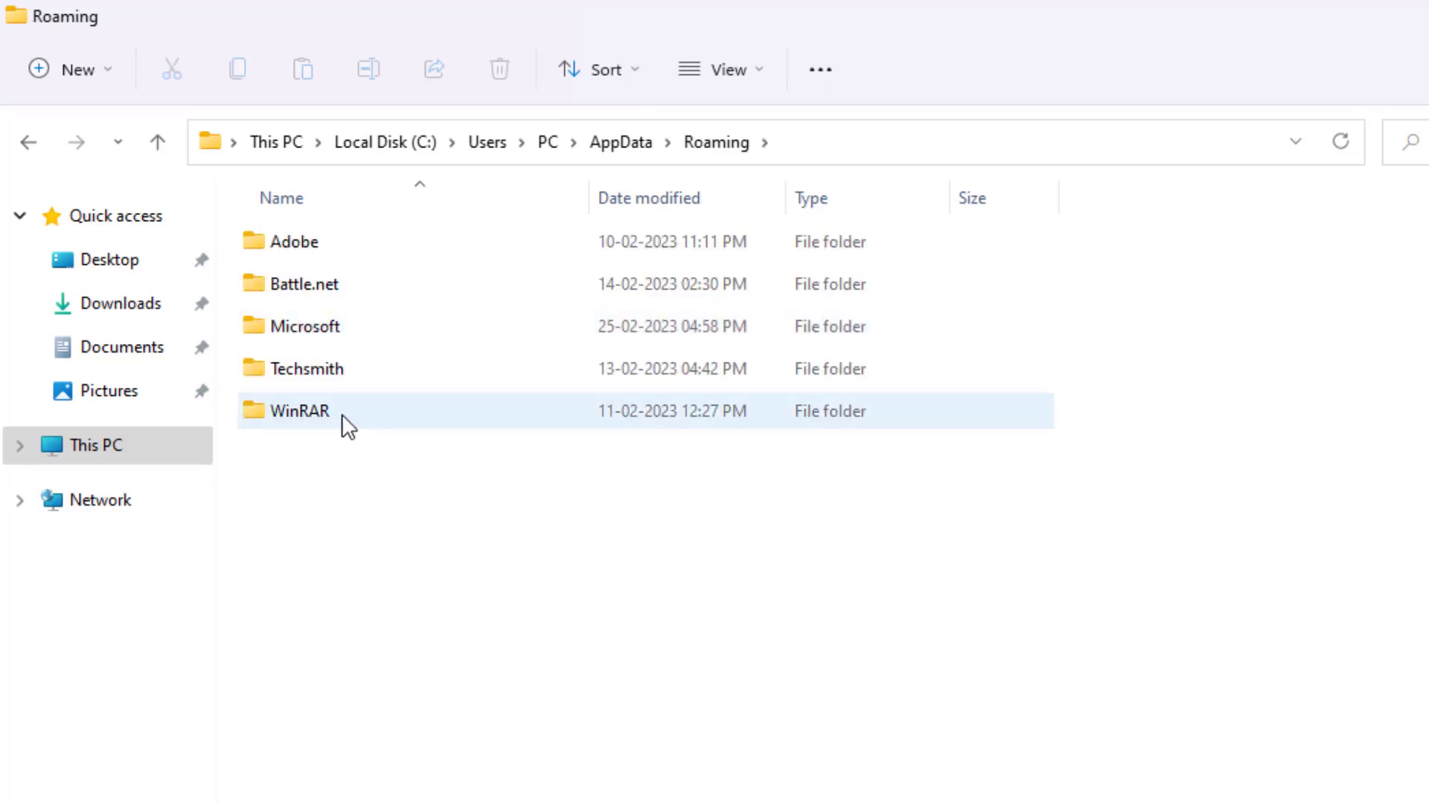
pyautogui.doubleClick(335, 336)
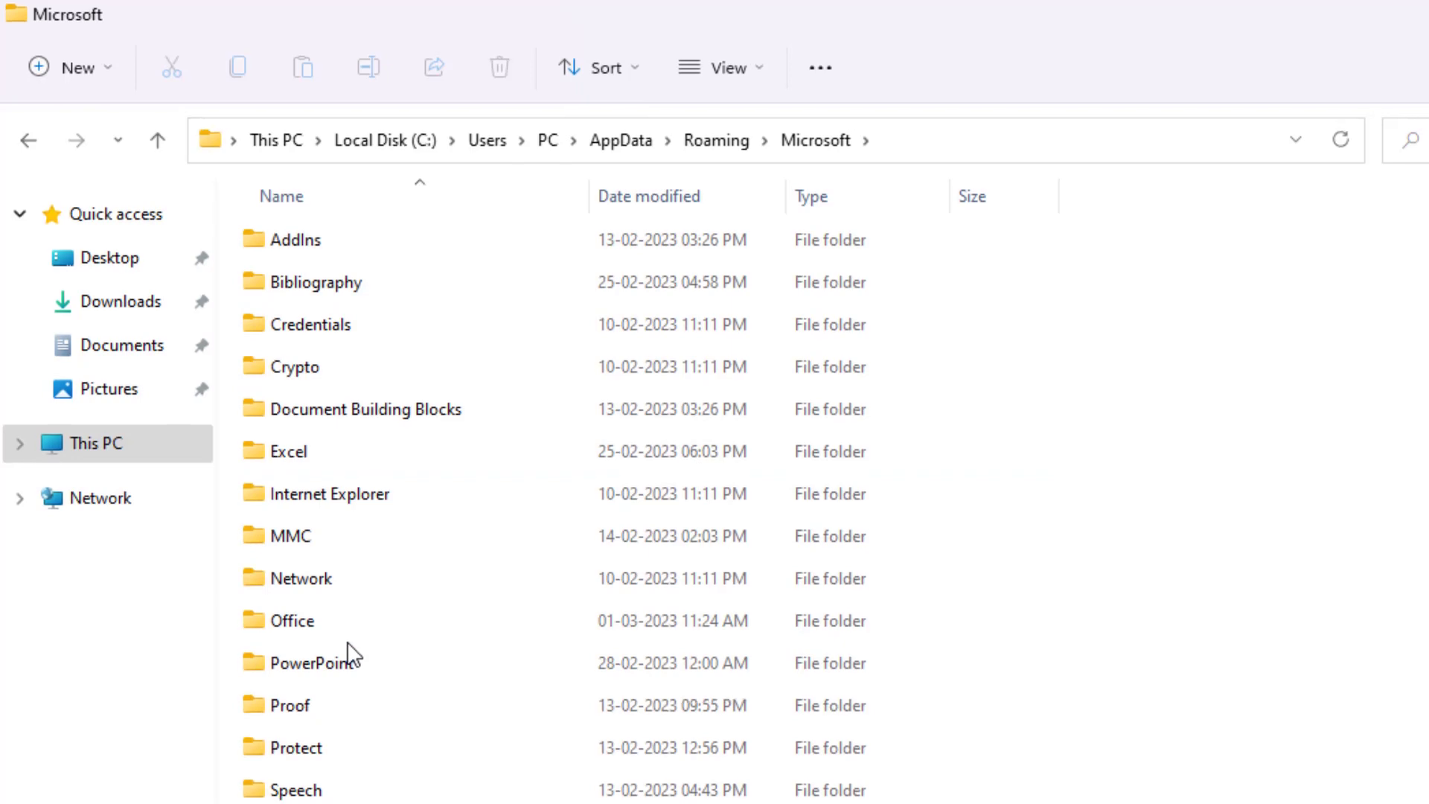
pyautogui.press('w')
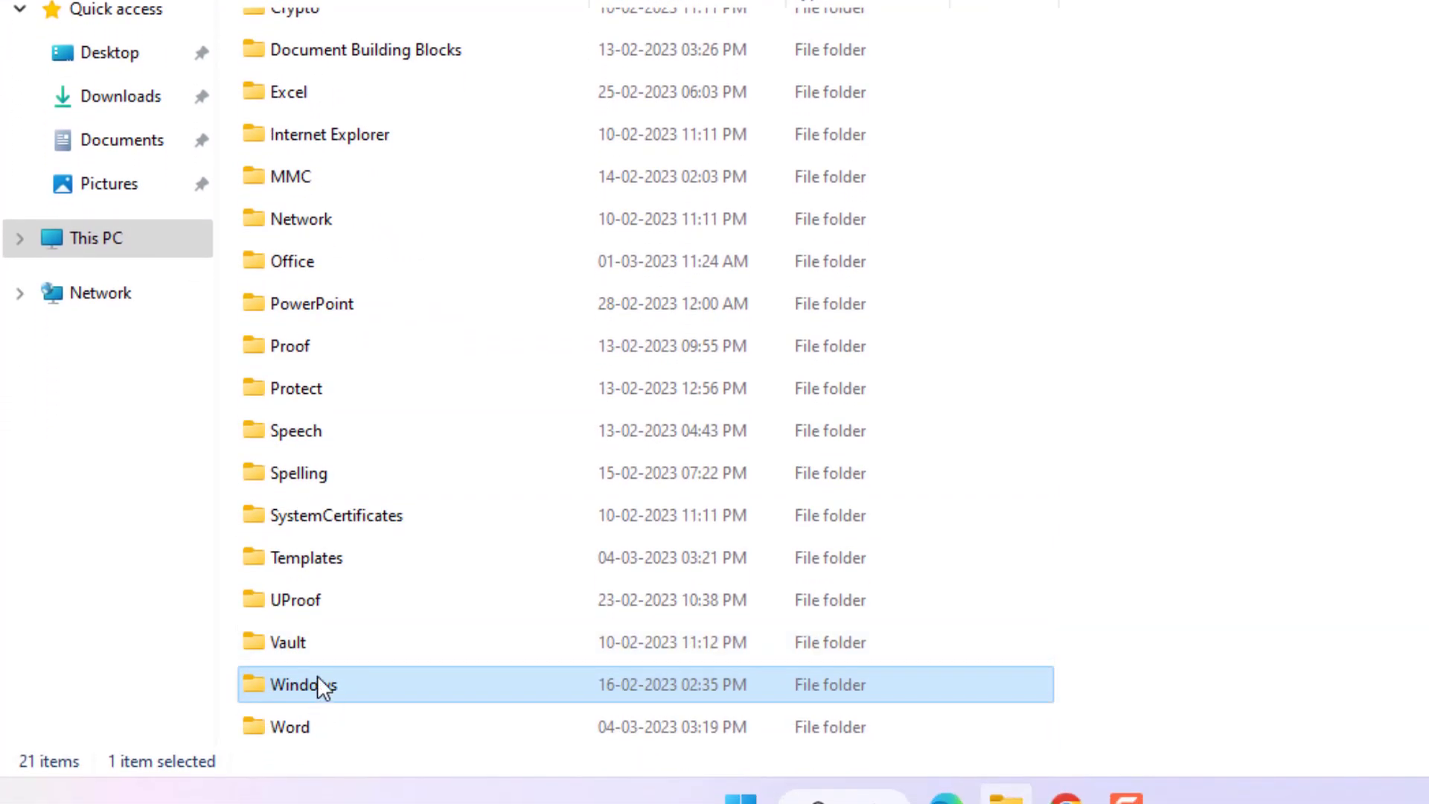
pyautogui.doubleClick(317, 676)
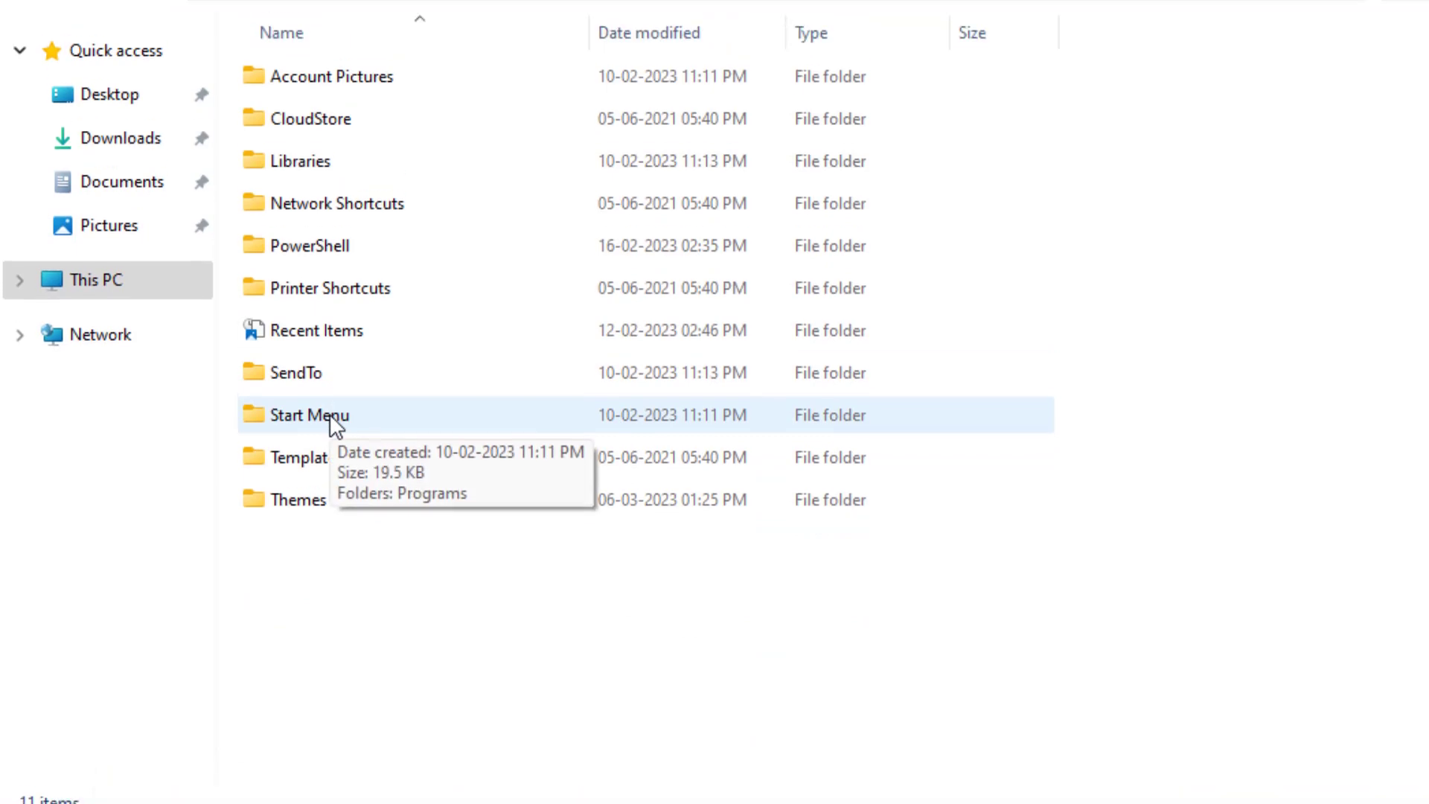
pyautogui.doubleClick(331, 420)
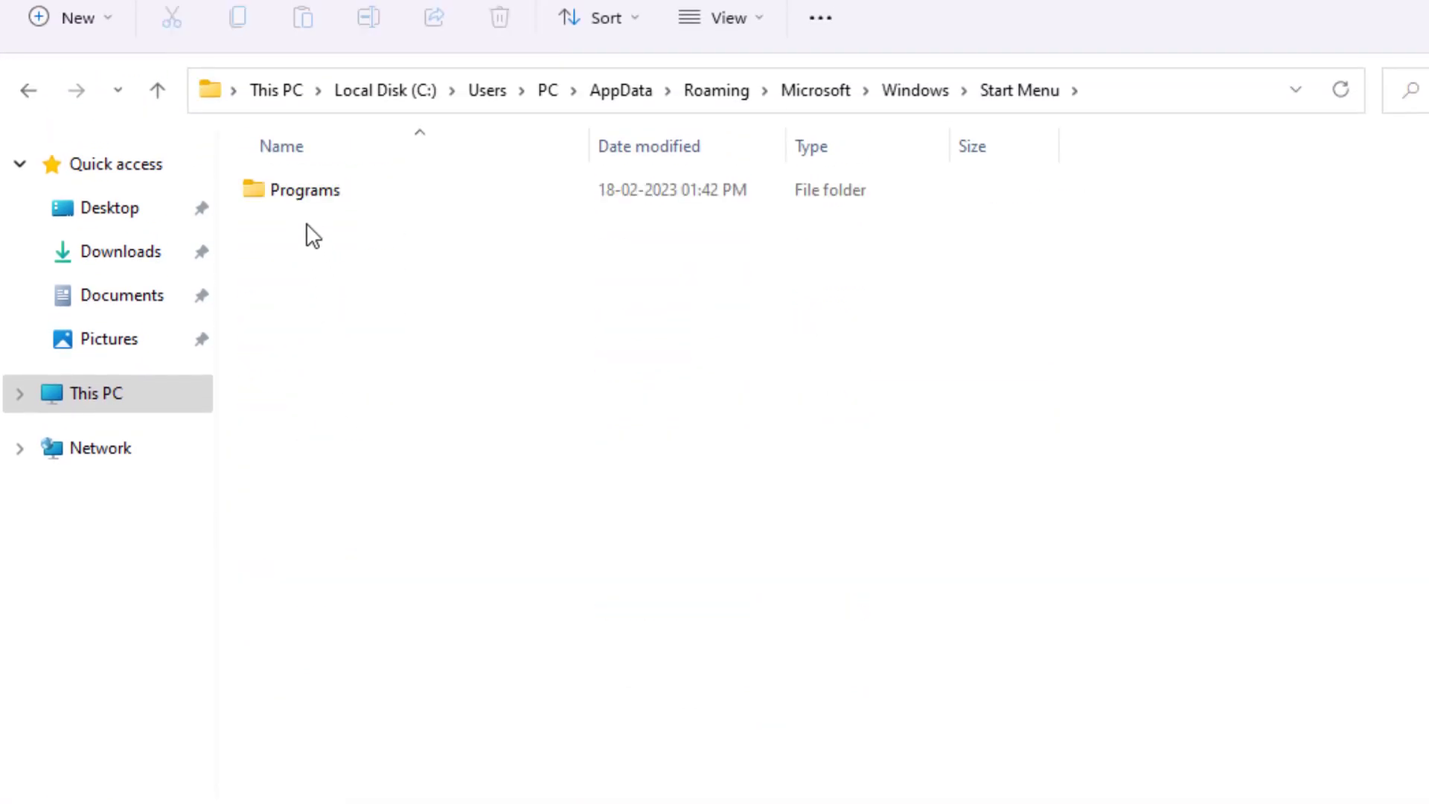
pyautogui.doubleClick(304, 195)
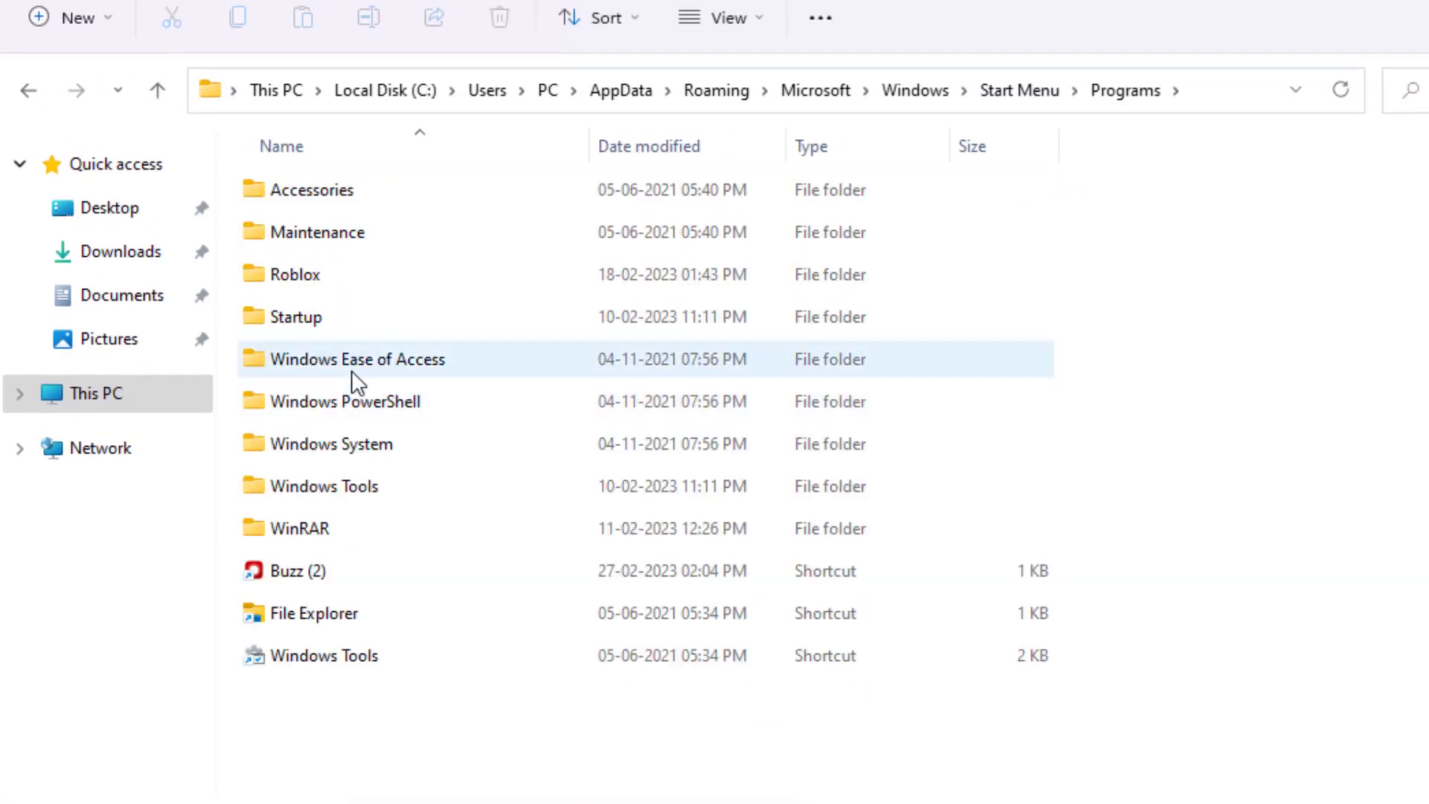
pyautogui.click(350, 317)
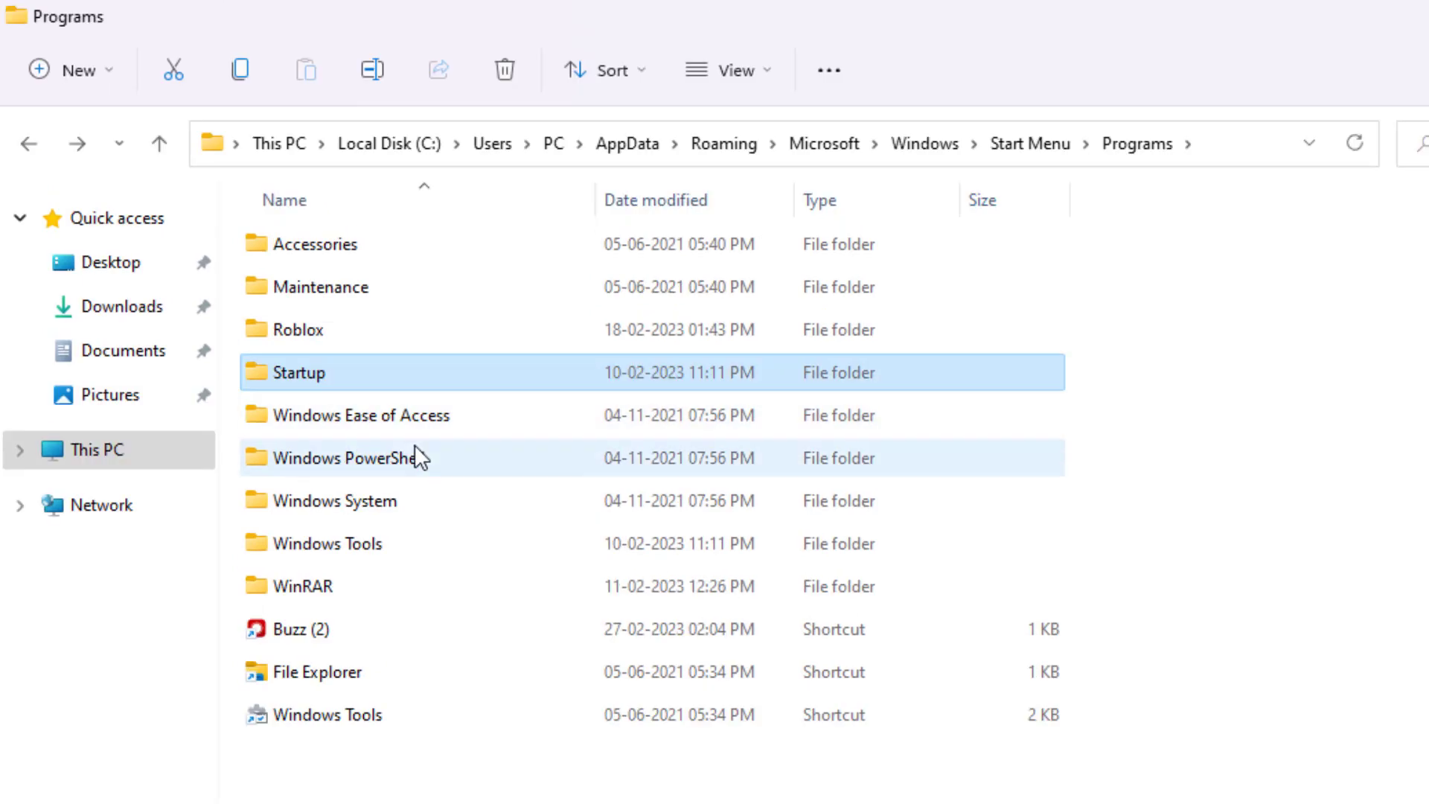
pyautogui.doubleClick(319, 372)
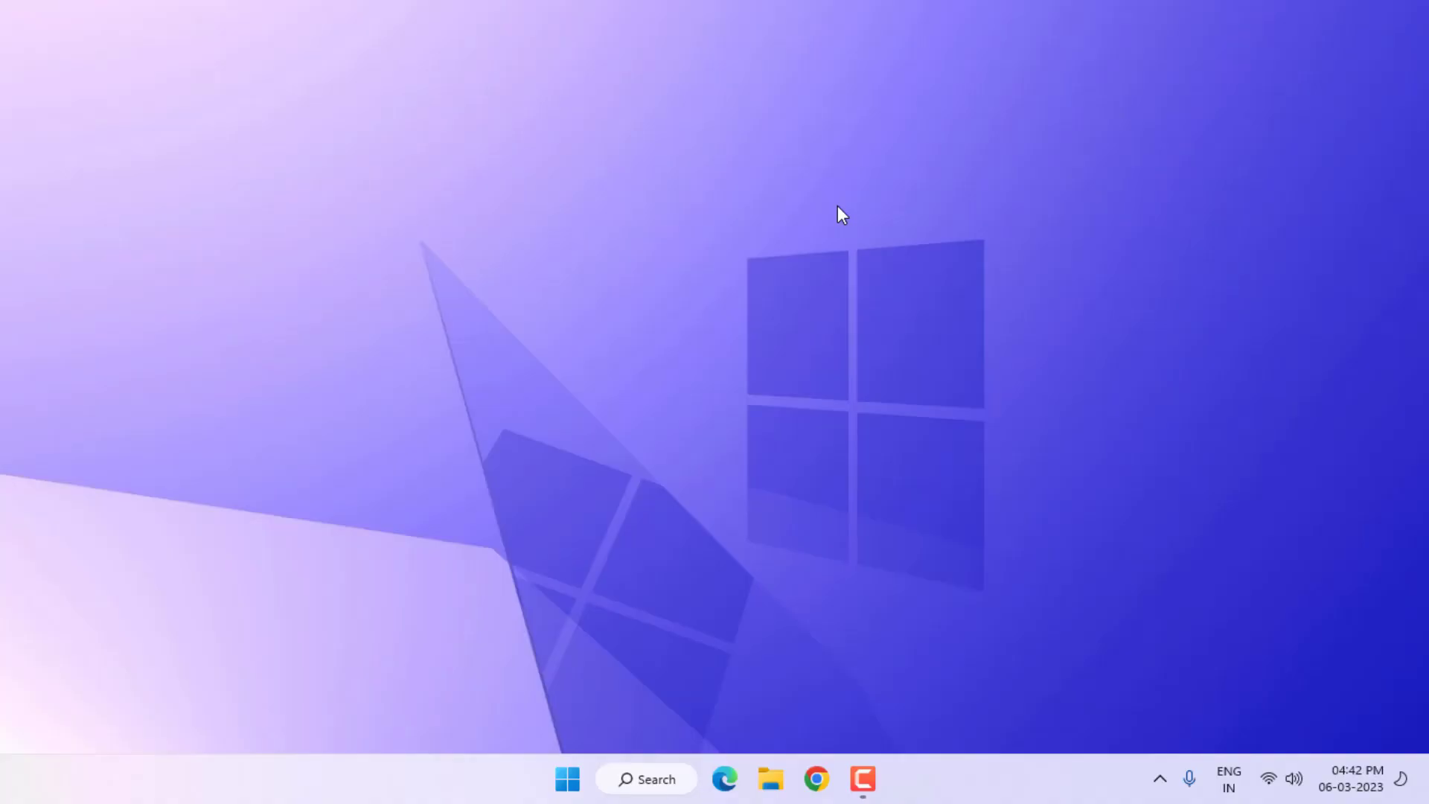
# - Launch System Configuration with the Run command msconfig and show its boot options
pyautogui.press('super+r')
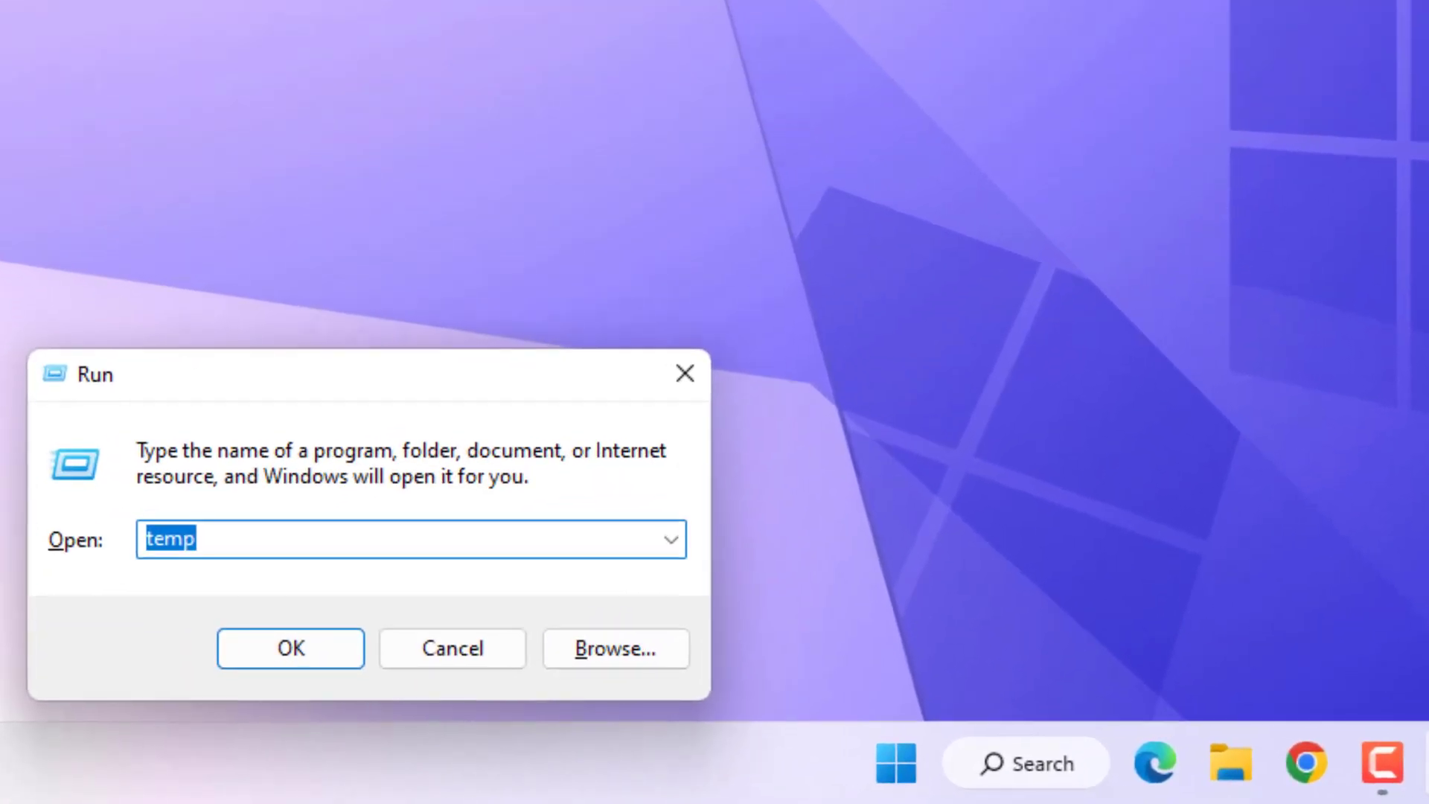
pyautogui.write('msconfig')
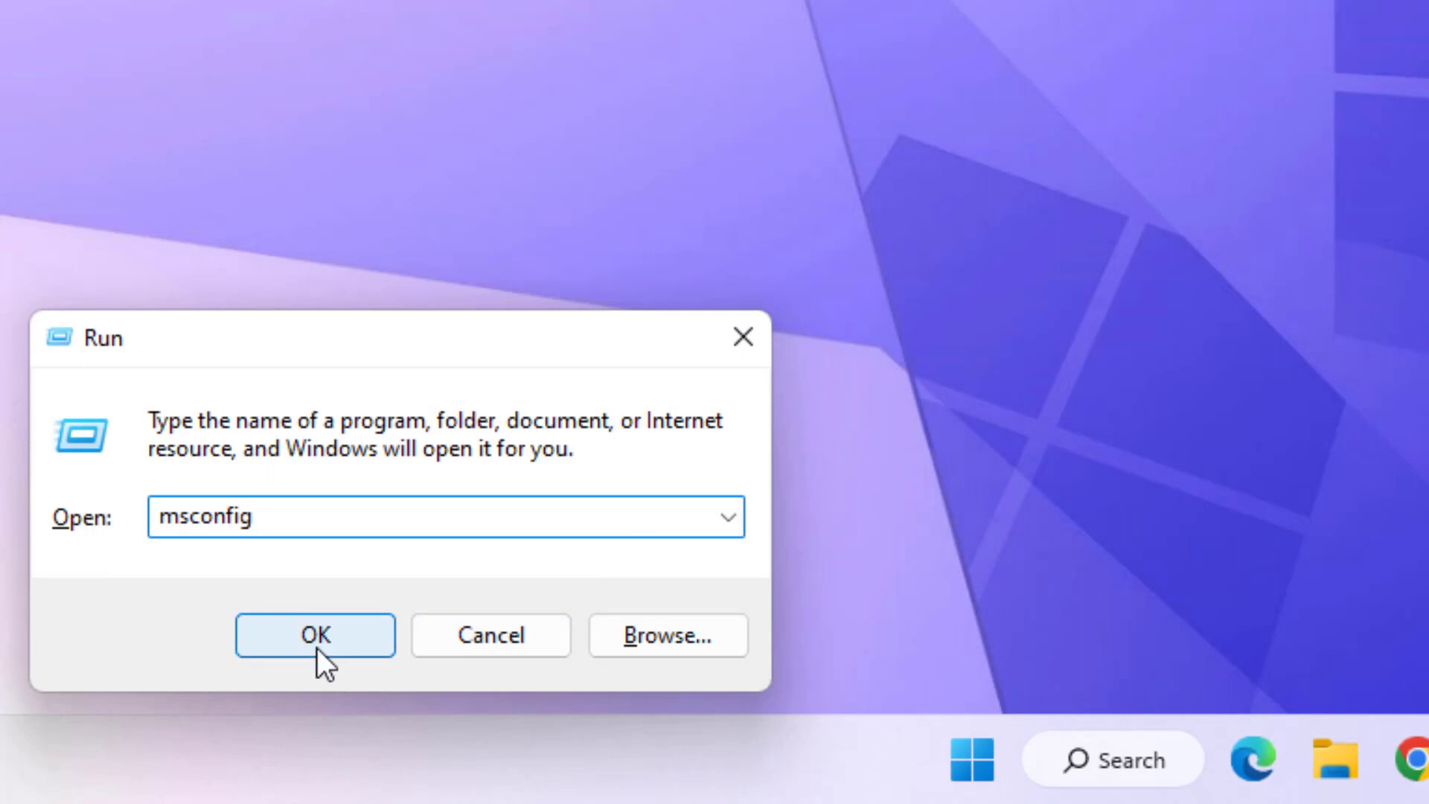
pyautogui.click(314, 633)
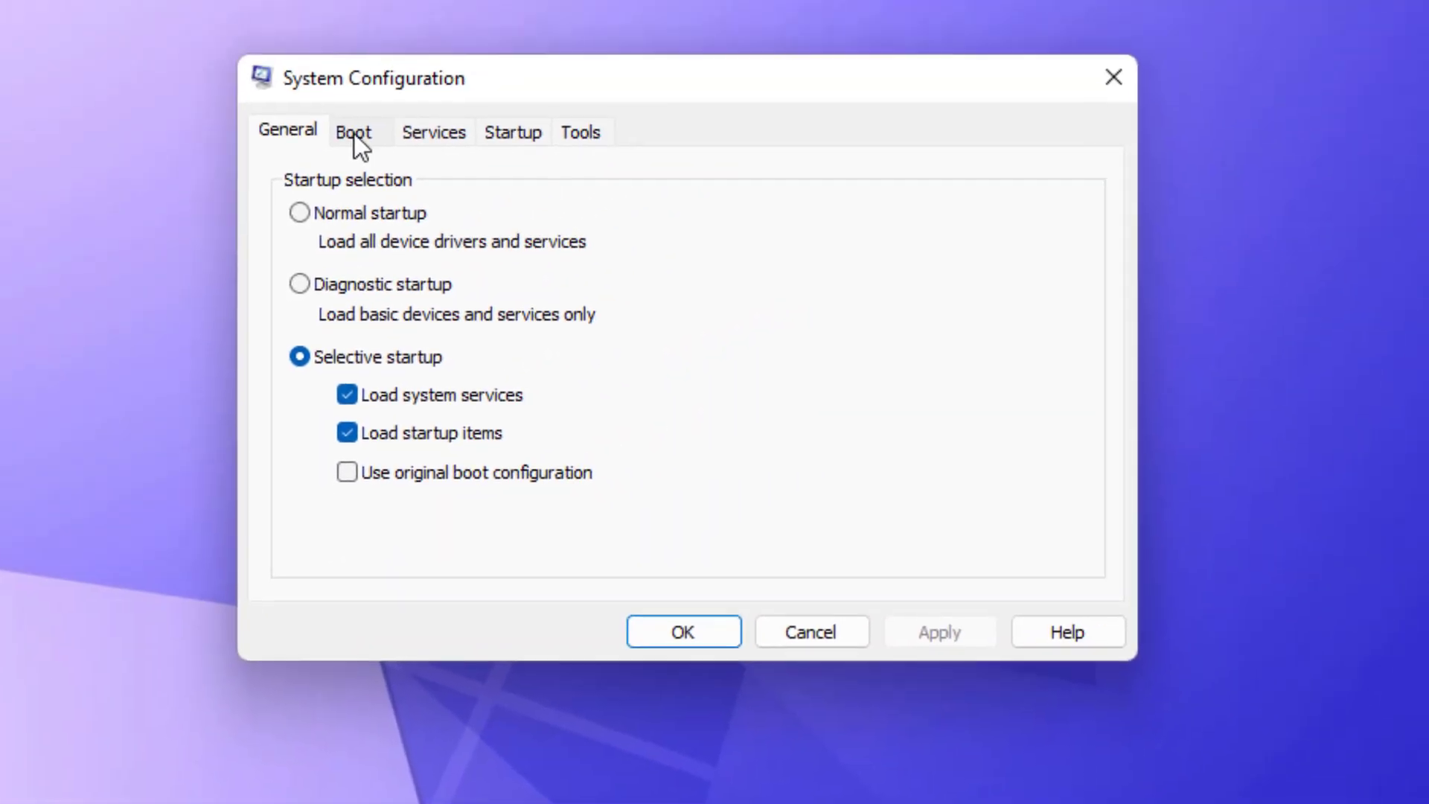
pyautogui.click(879, 0)
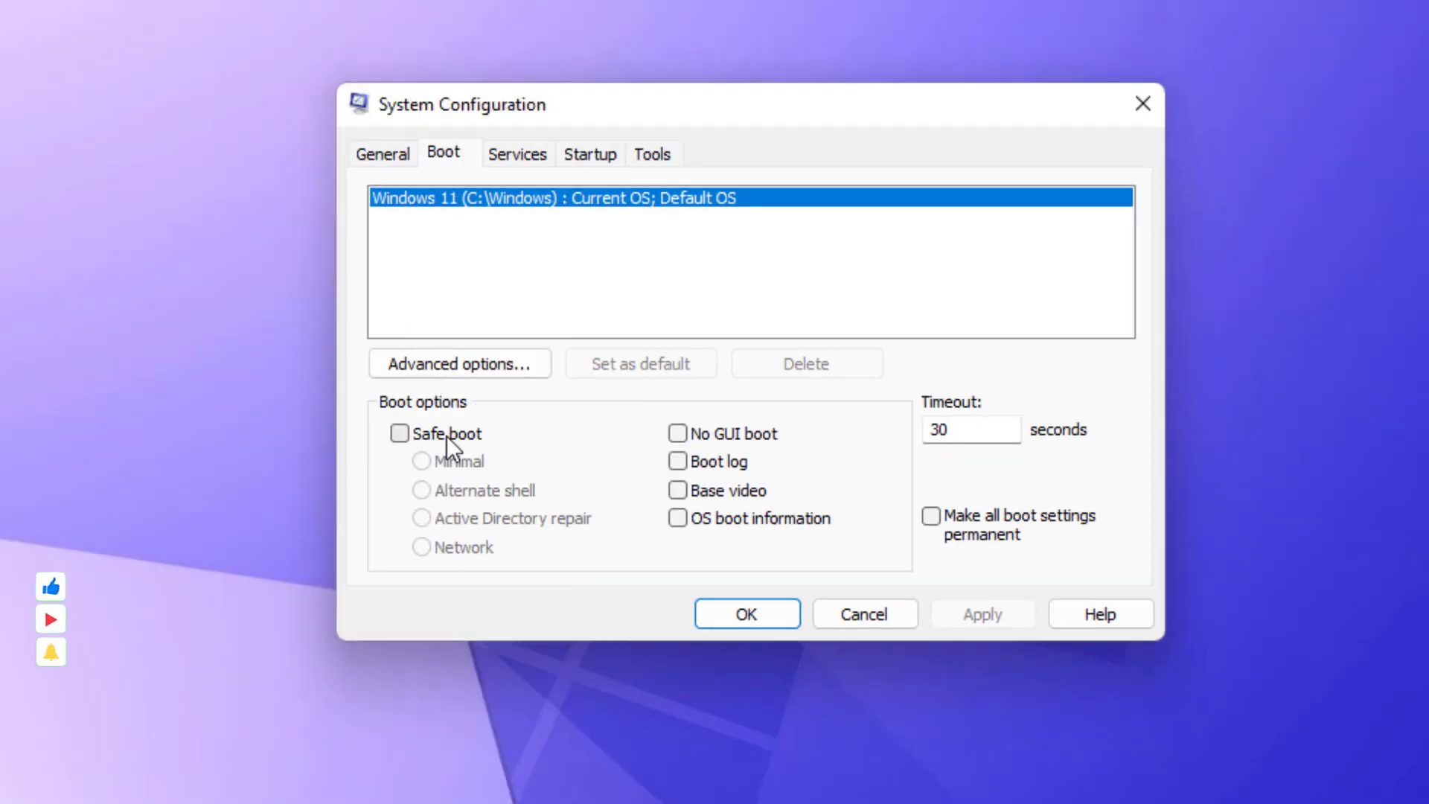
# - Enable Safe boot, disable it again, and confirm the System Configuration settings
pyautogui.click(399, 434)
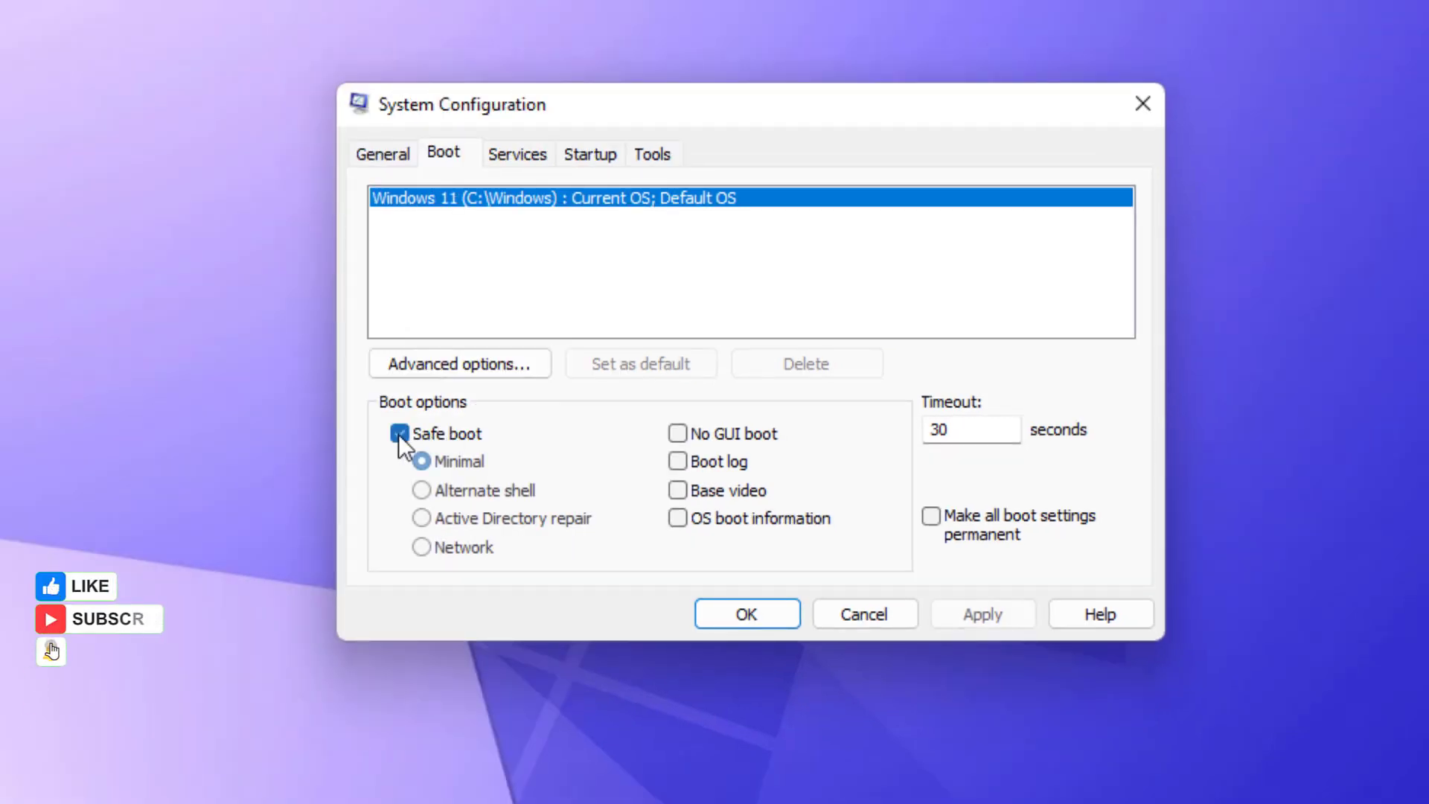
pyautogui.click(399, 435)
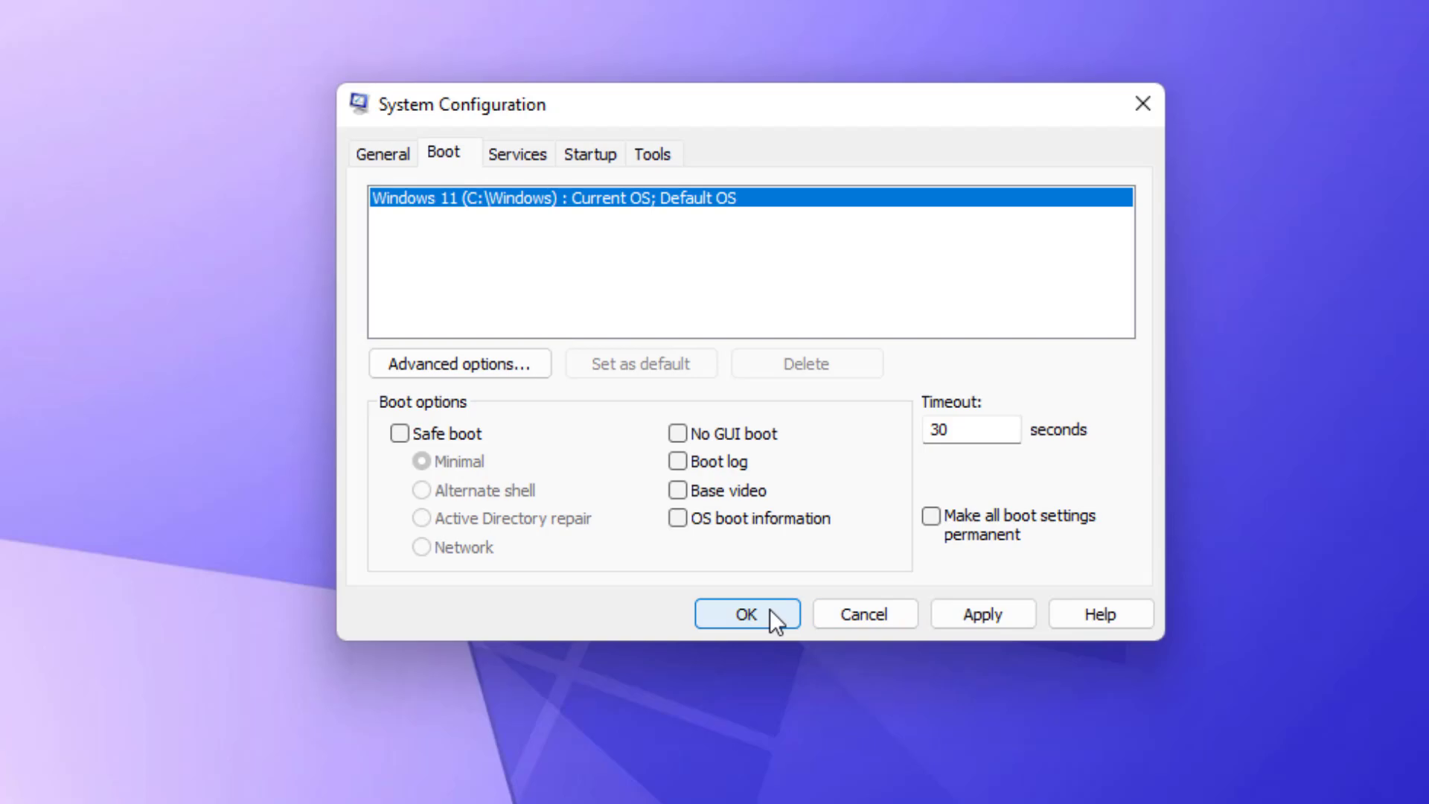
pyautogui.click(771, 610)
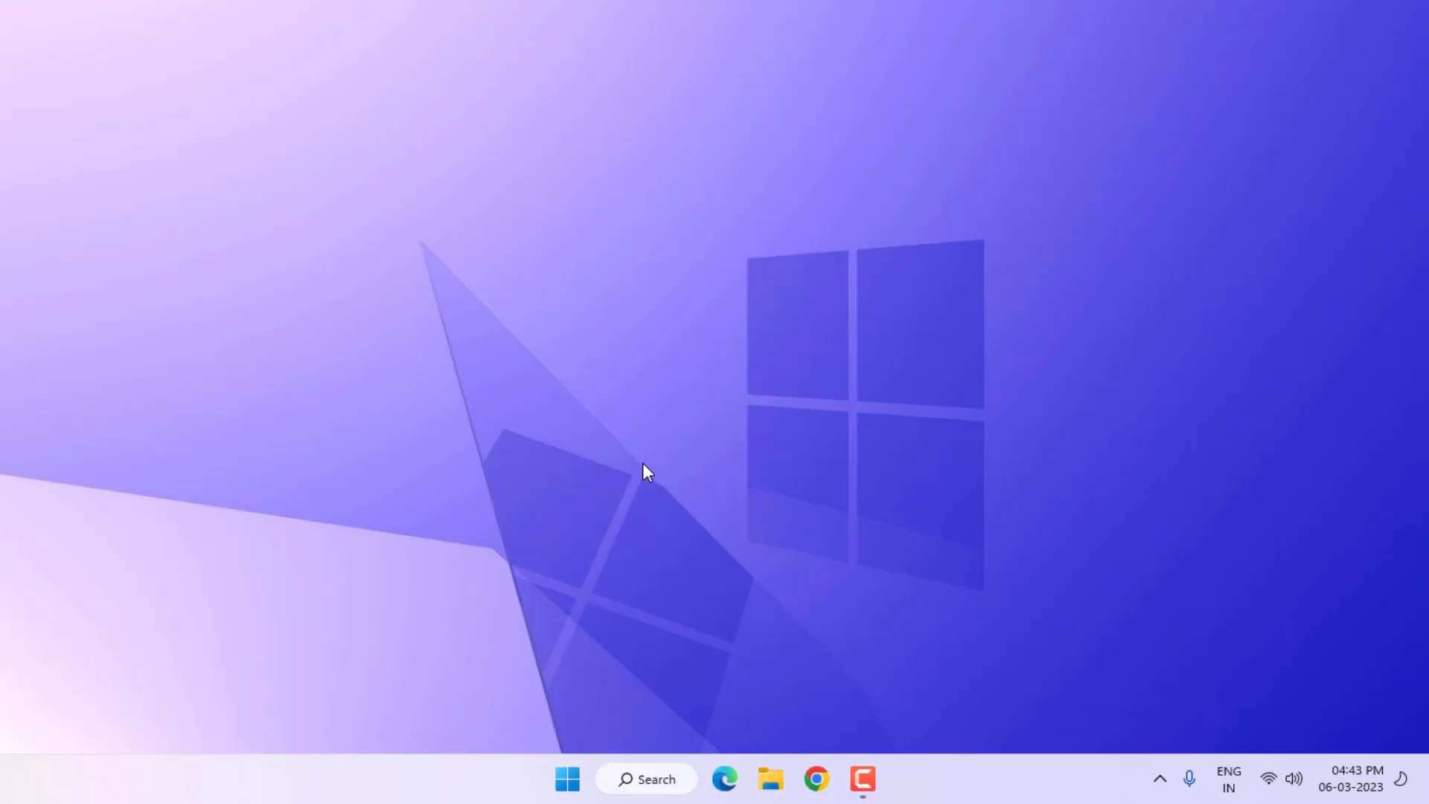